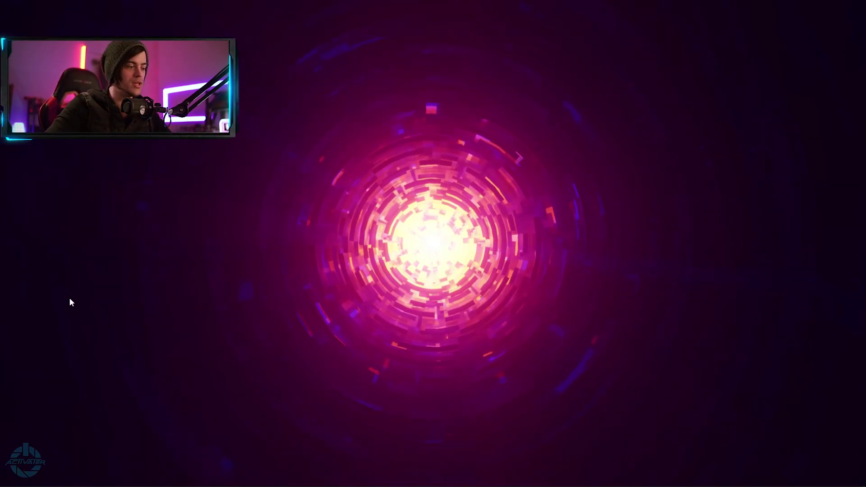
Step: Launch OBS Studio from the Start menu and move its window up and to the right
key("super")
left_click(369, 276)
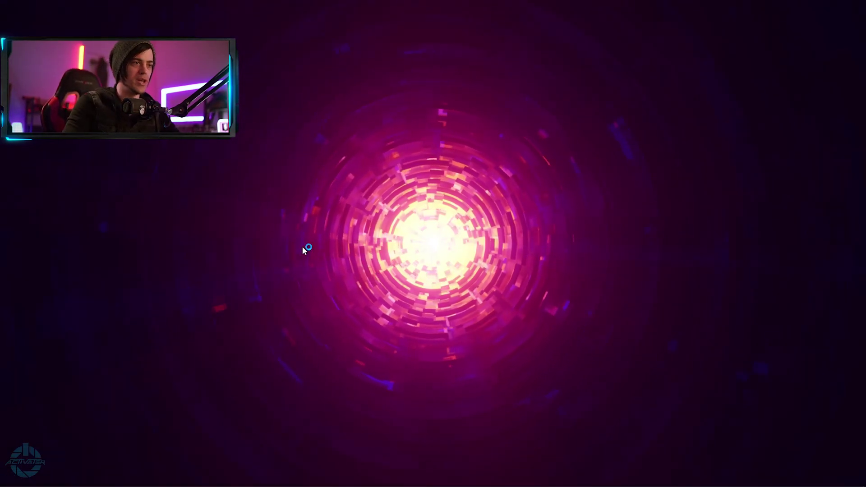
left_click_drag(454, 89, 491, 78)
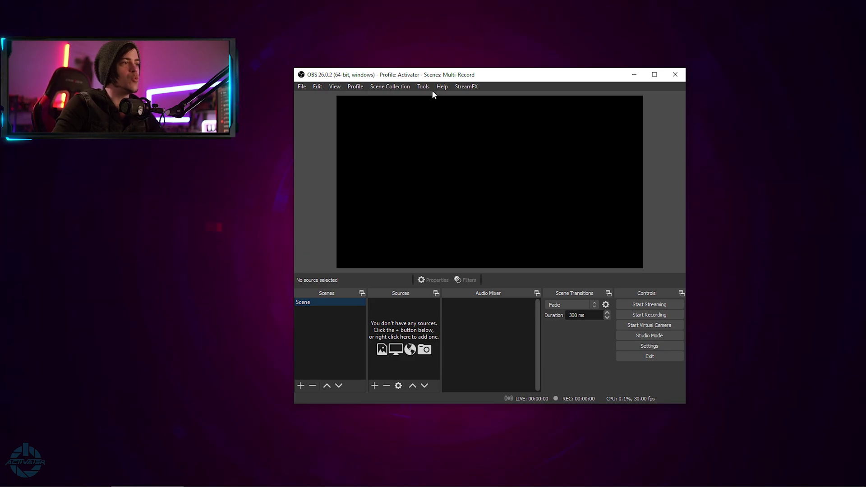
Step: Change the OBS Output Mode from Simple to Advanced in Settings
left_click(649, 346)
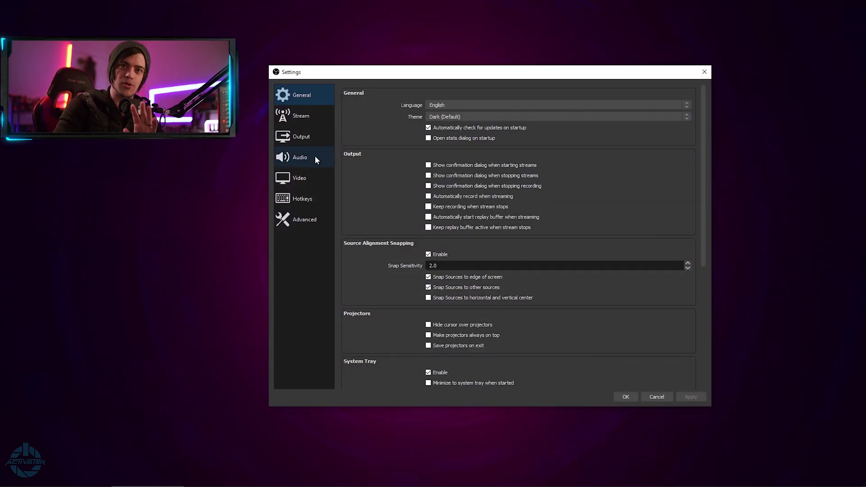
left_click(302, 136)
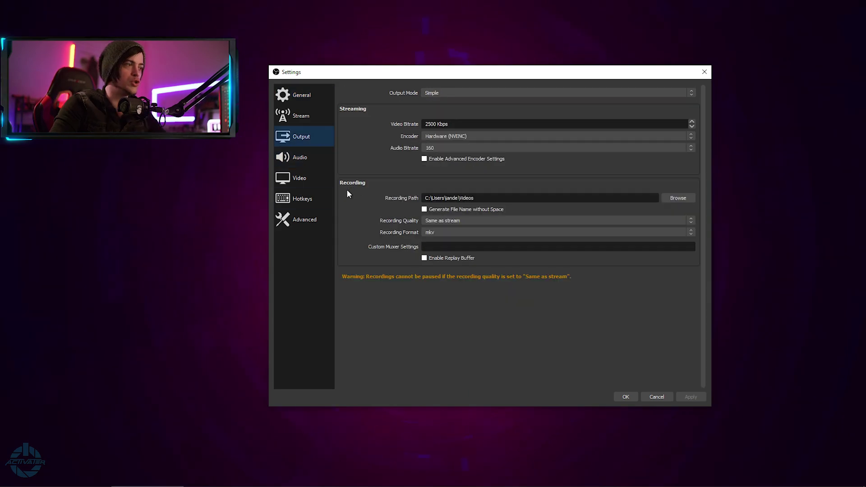
left_click(448, 94)
left_click(453, 105)
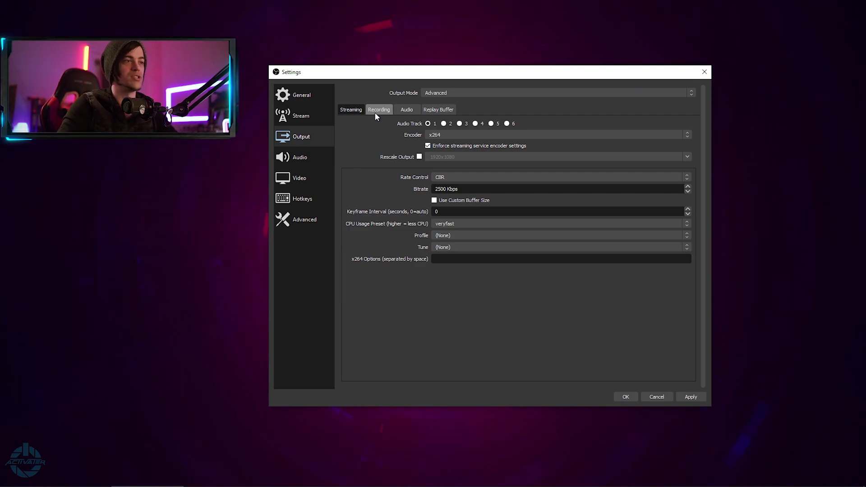
Step: On the Recording tab, set the recording format to mp4 and keep CBR rate control
left_click(378, 113)
left_click(467, 158)
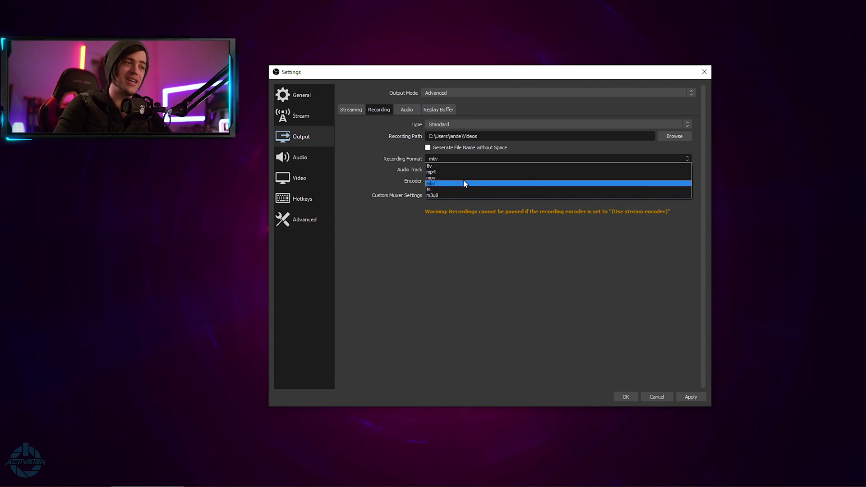
left_click(457, 173)
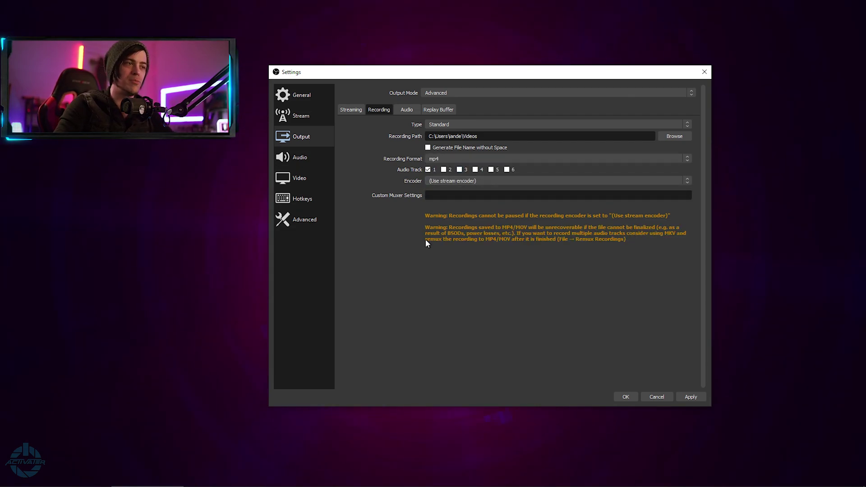
scroll(489, 181, "down", 2)
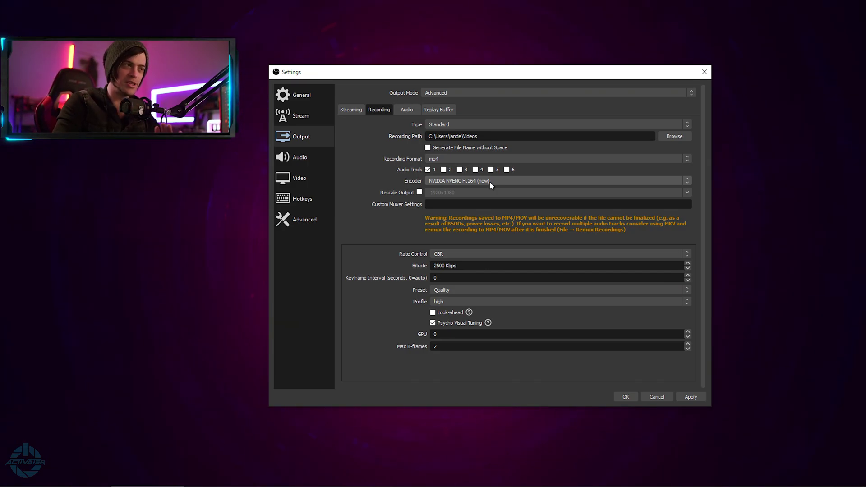
left_click(464, 254)
left_click(455, 260)
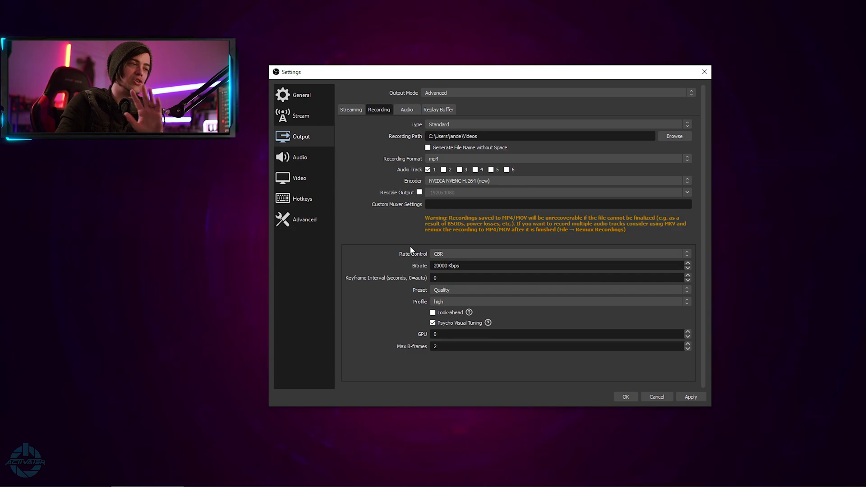
Step: Set keyframe interval 2, the Max Quality preset and the high profile for the recording encoder
left_click(446, 265)
type("2")
left_click(451, 291)
left_click(446, 298)
left_click(446, 302)
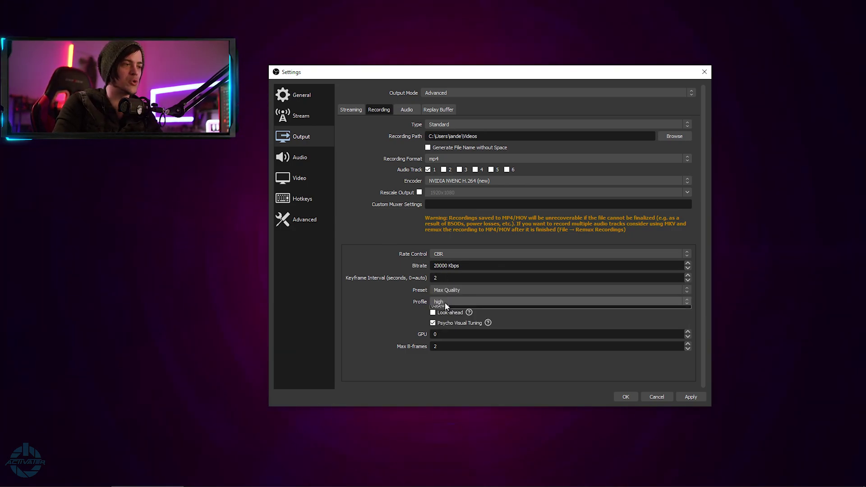
left_click(446, 321)
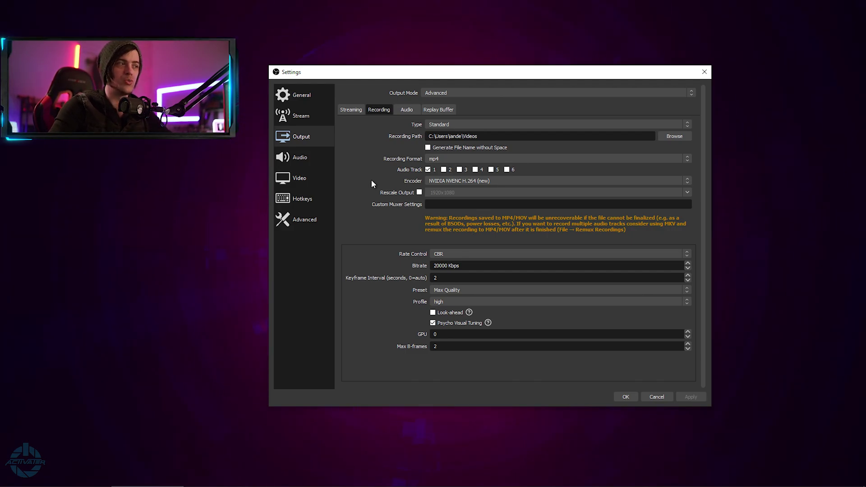
left_click(300, 157)
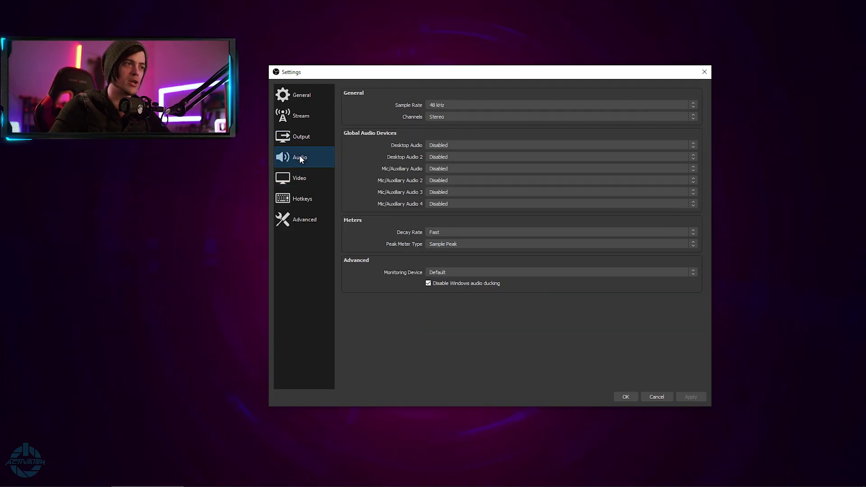
Step: Set Desktop Audio to Default and Mic/Auxiliary Audio to Chat Mic (3- TC-Helicon GoXLR), then apply
left_click(433, 144)
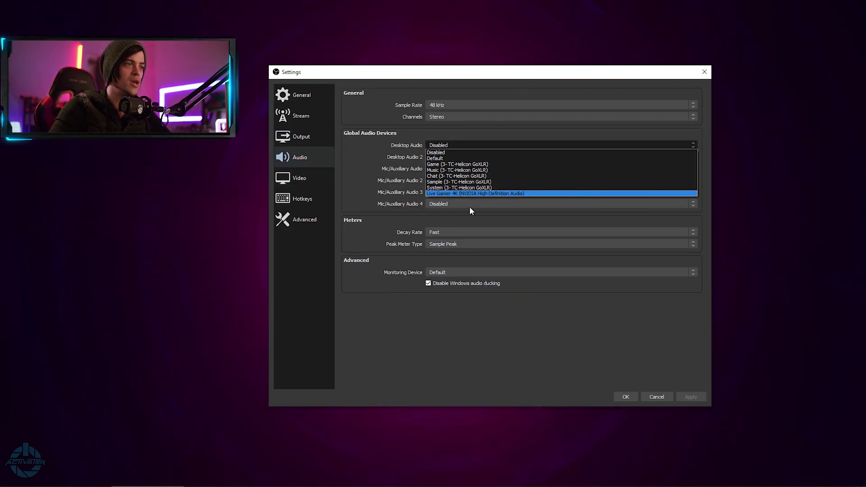
left_click(446, 158)
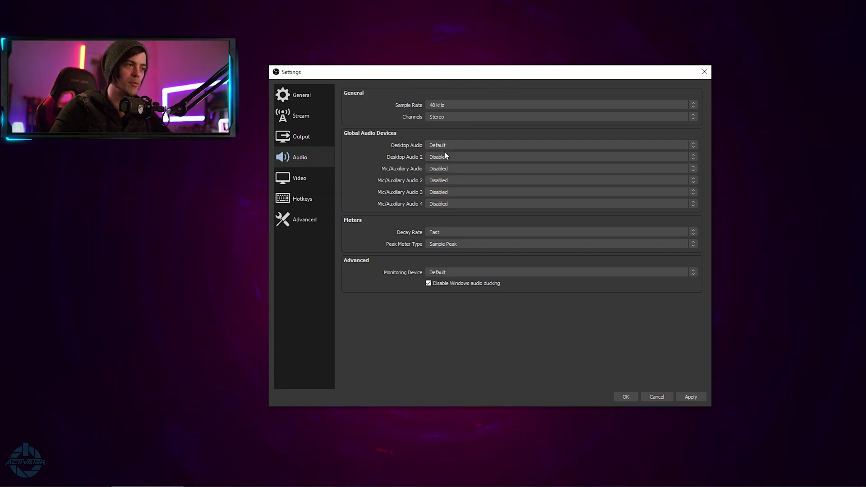
left_click(440, 169)
left_click(455, 195)
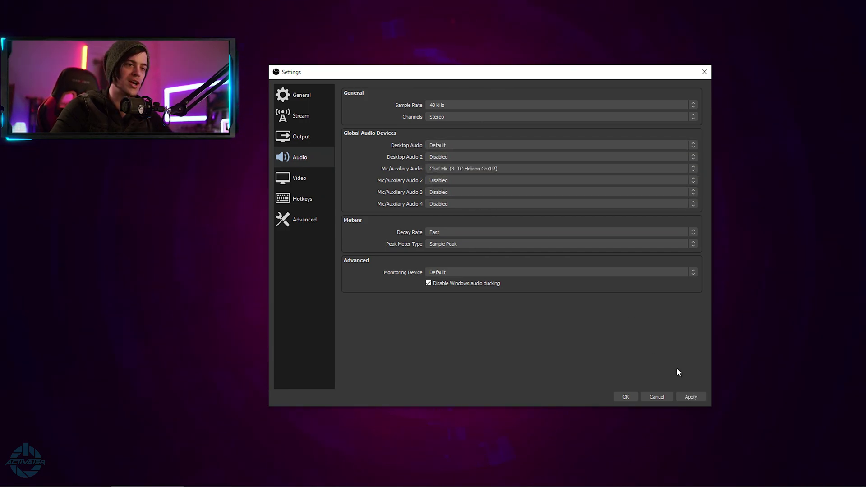
left_click(682, 394)
left_click(305, 181)
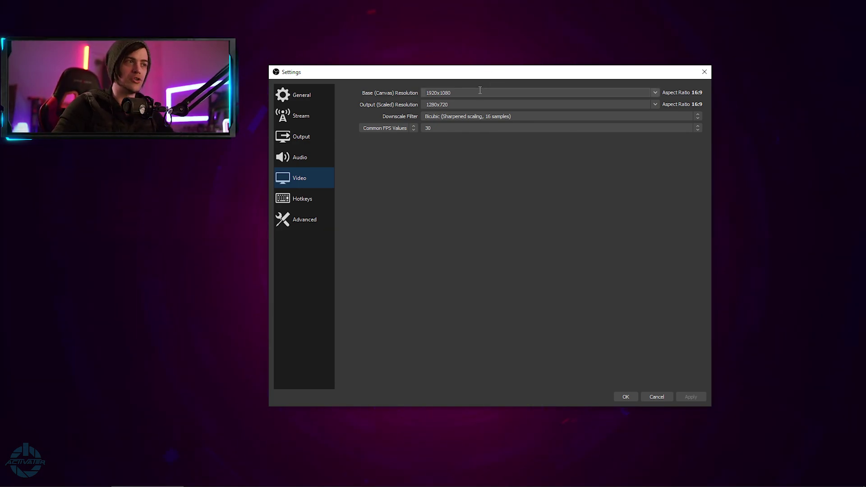
Step: Select the base resolution value and open Calculator beside the OBS settings window
double_click(499, 93)
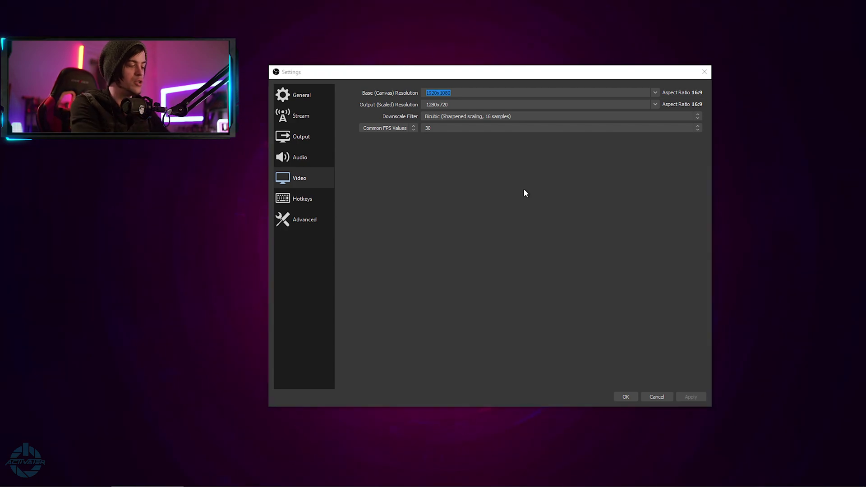
key("super")
type("calc")
key("Return")
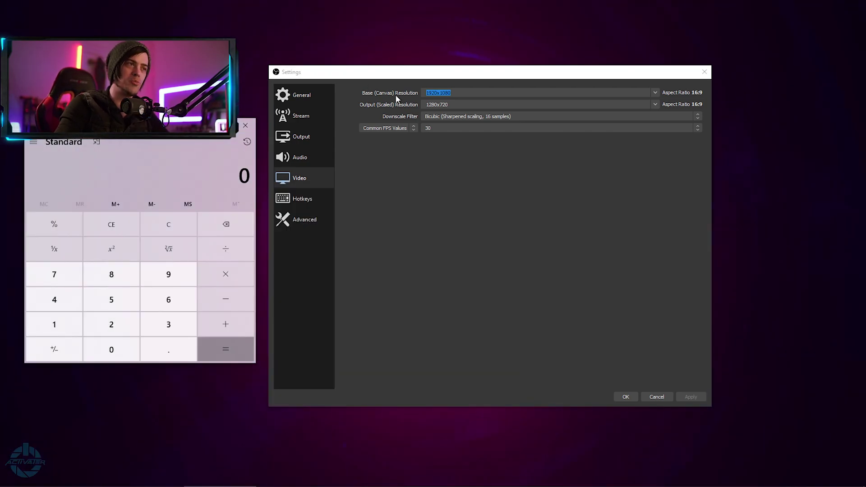
left_click_drag(149, 126, 164, 195)
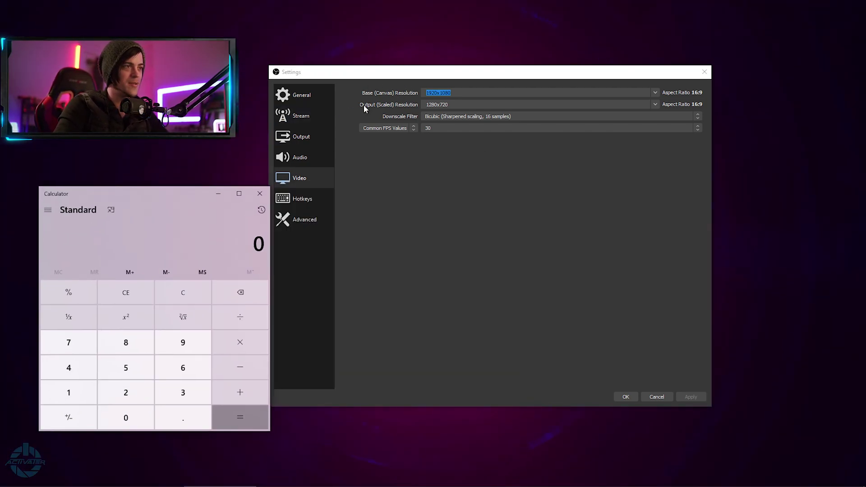
left_click_drag(404, 78, 516, 81)
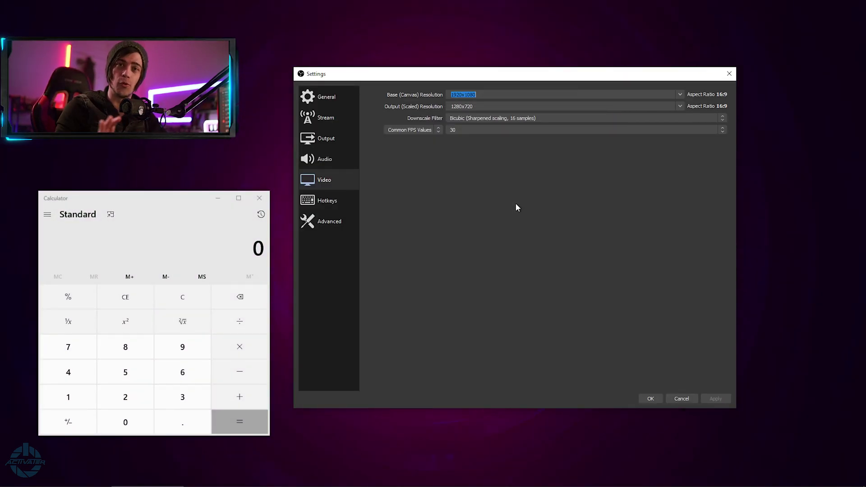
Step: Compute 1920 × 2 = 3,840 in Calculator
left_click(248, 250)
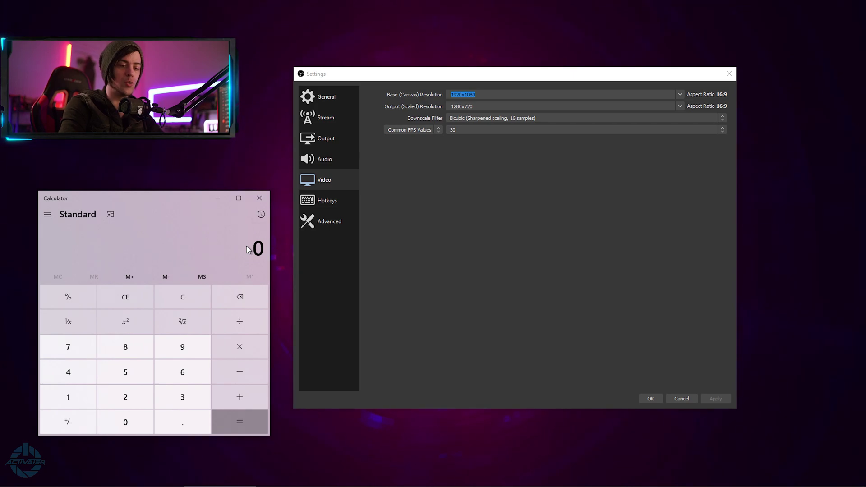
type("1920 × ")
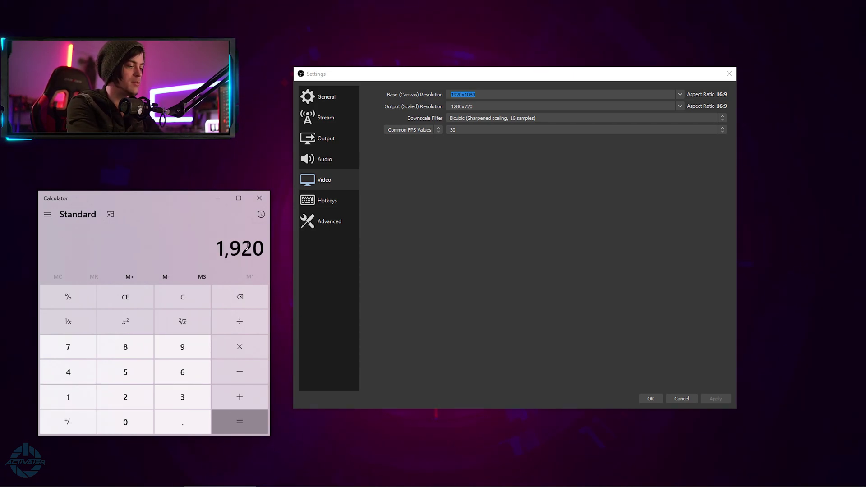
type("2")
key("Return")
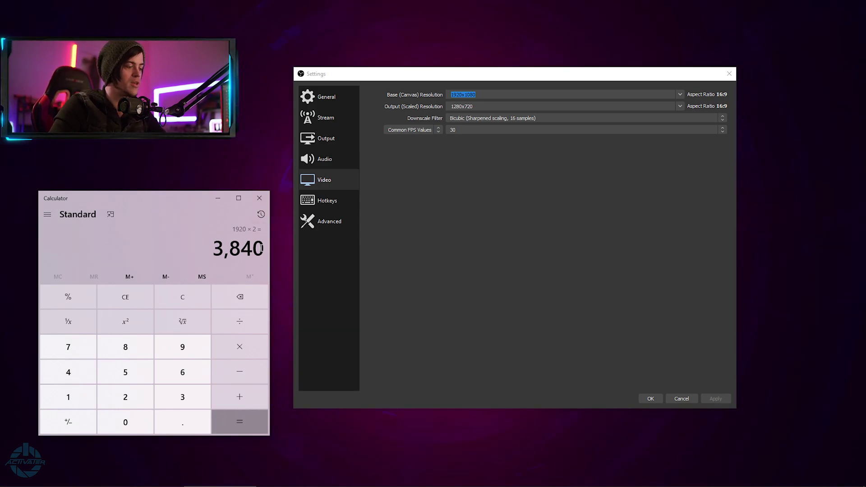
Step: Set the base canvas resolution to 3840x2160, using Calculator for 1080 × 2
double_click(456, 94)
type("3840x")
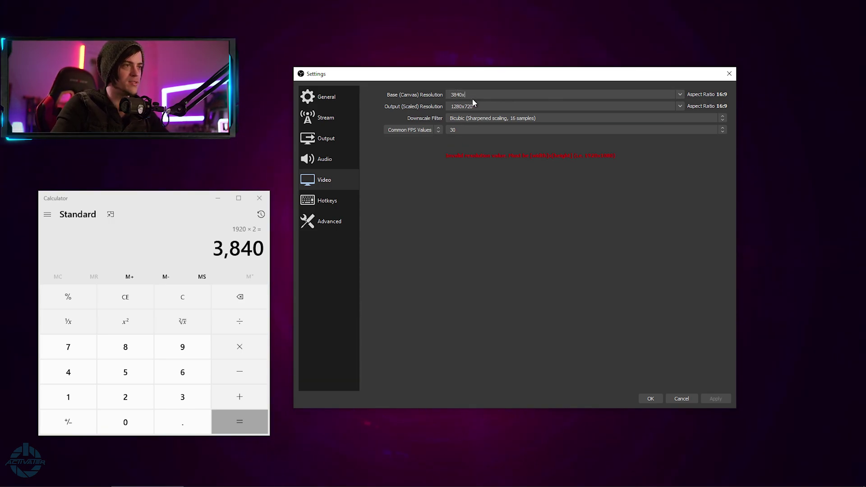
left_click(244, 250)
key("Escape")
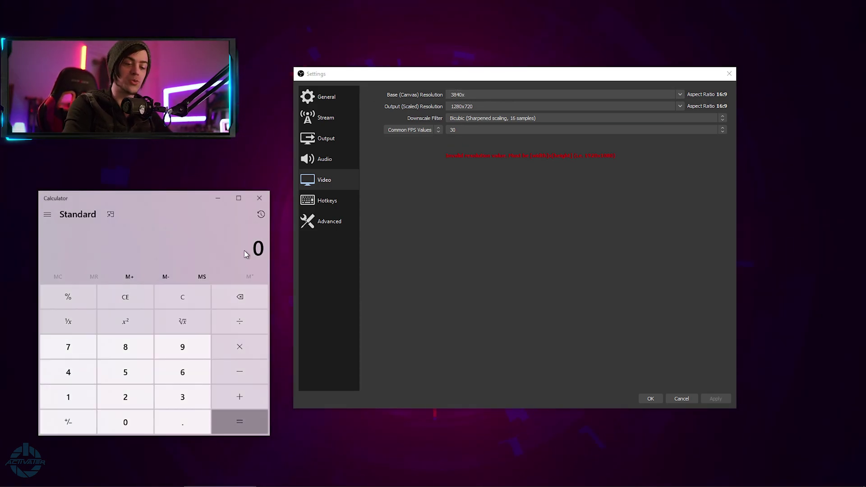
type("1080")
type("*2")
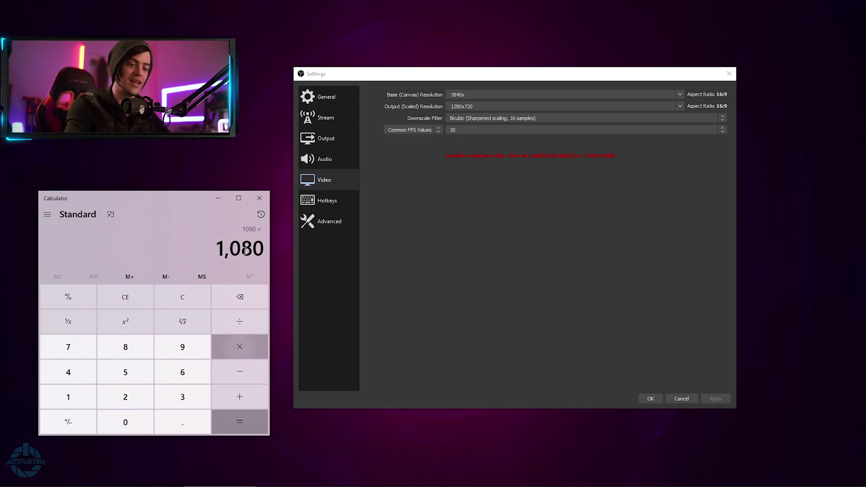
key("Return")
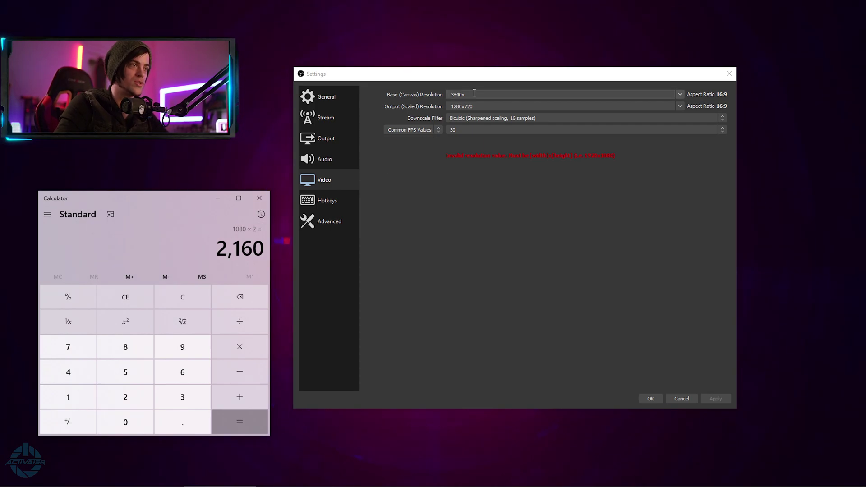
left_click(476, 94)
type("2160")
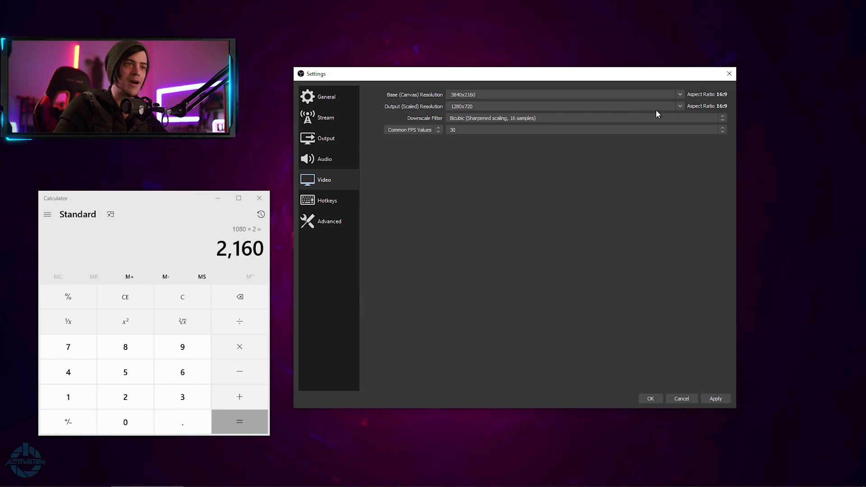
Step: Set output resolution 3840x2160, Lanczos downscale filter and 60 FPS, then apply and close Settings
left_click(676, 106)
left_click(478, 113)
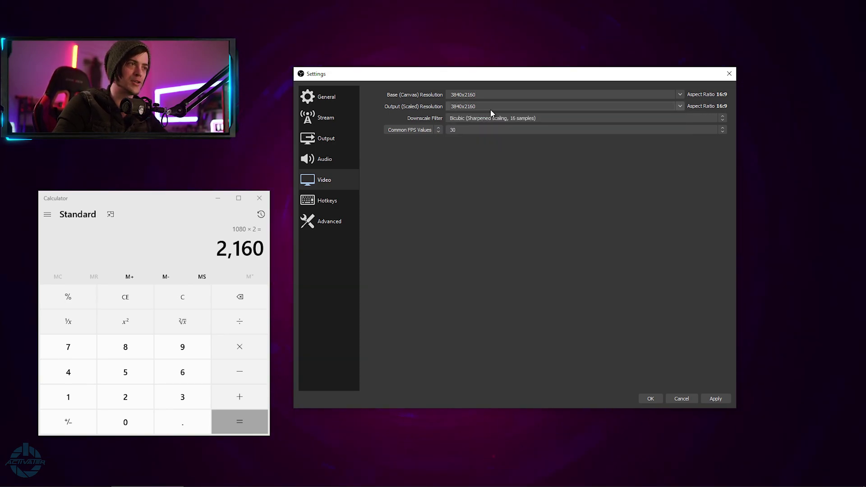
left_click(495, 118)
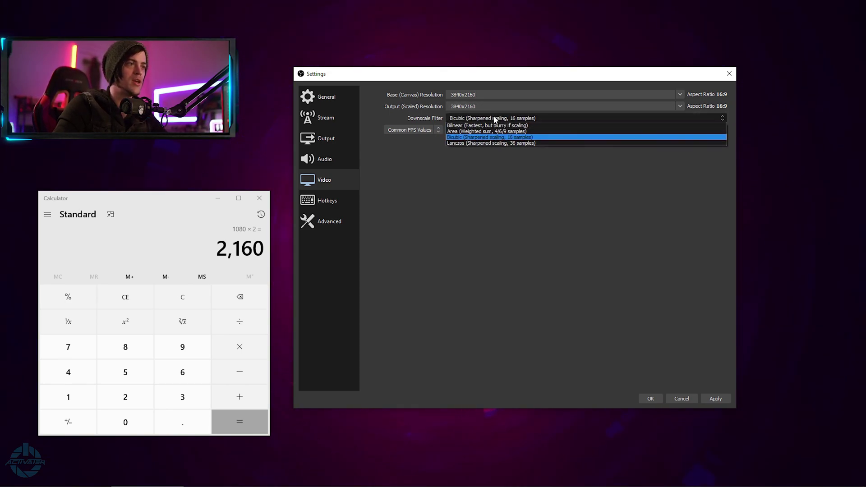
left_click(490, 142)
left_click(464, 130)
left_click(476, 190)
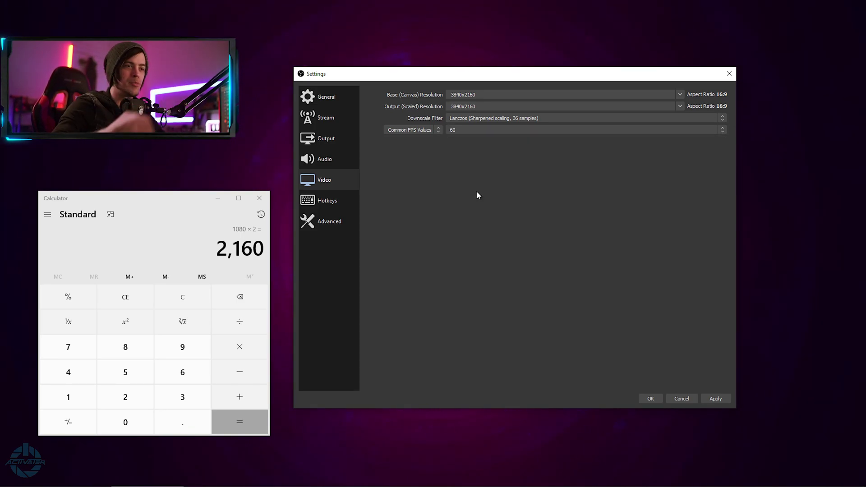
left_click(716, 398)
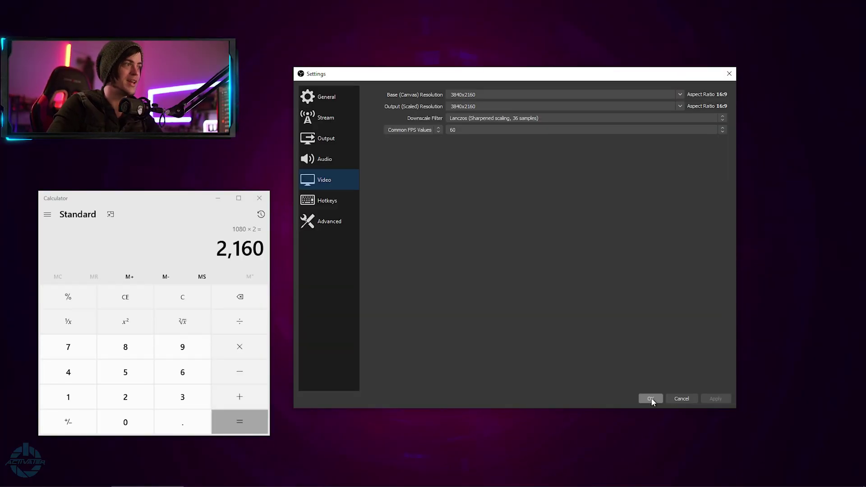
left_click(650, 399)
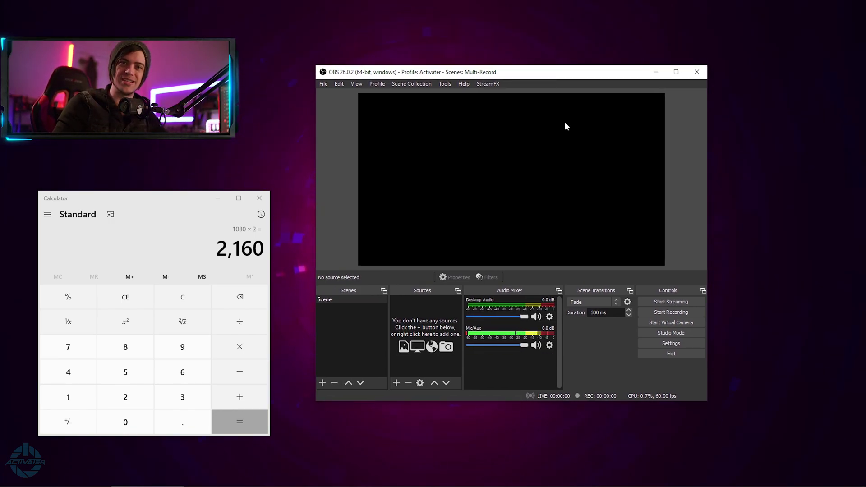
Step: Close Calculator and shift the OBS window slightly up and left
left_click(259, 198)
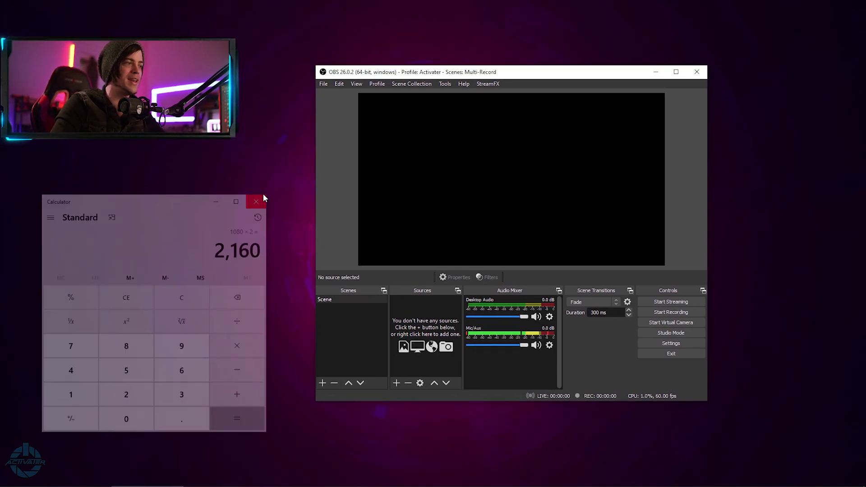
left_click_drag(467, 73, 443, 68)
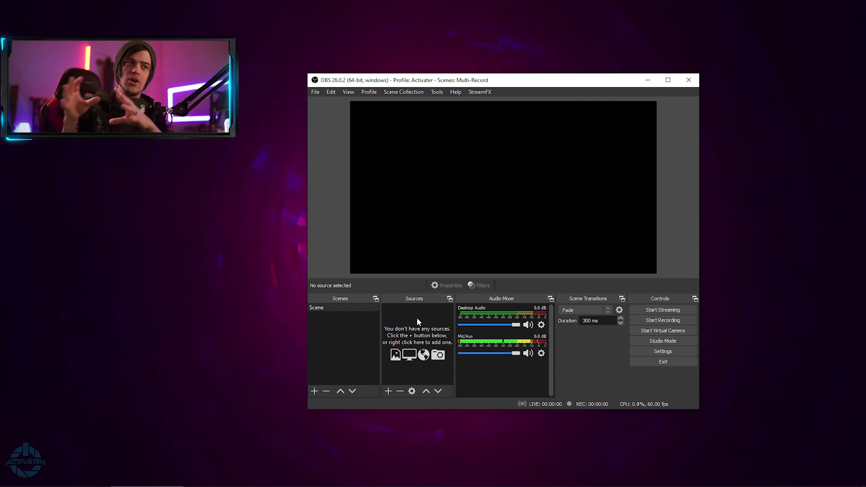
Step: Add a Video Capture Device source with its default name and properties, then deselect it
right_click(423, 339)
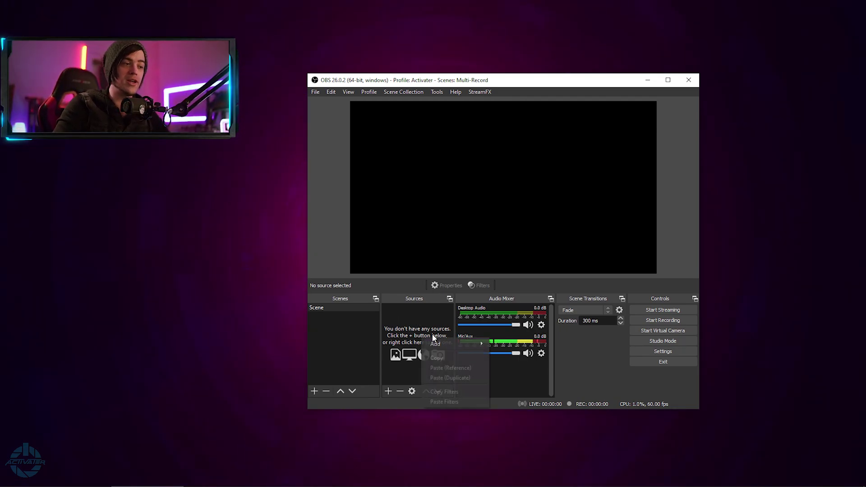
mouse_move(453, 343)
left_click(534, 435)
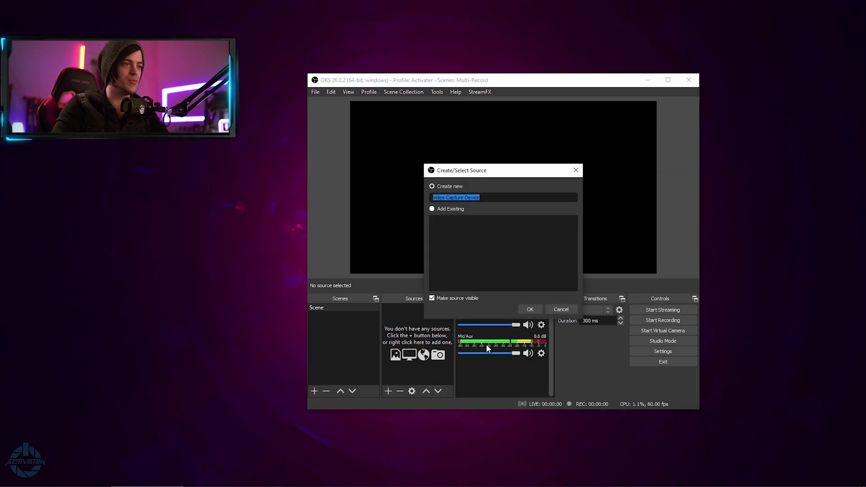
left_click(539, 307)
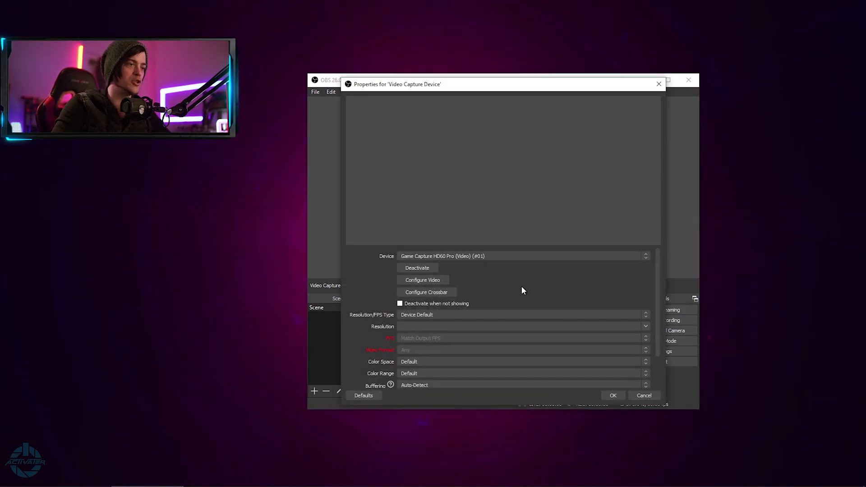
left_click(610, 394)
left_click(561, 199)
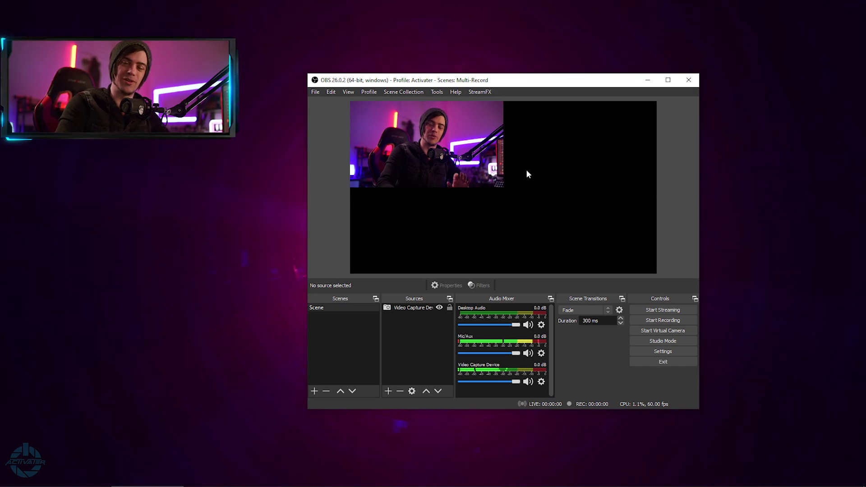
Step: Add a Display Capture source and drag it to the preview's top-right quarter
right_click(406, 334)
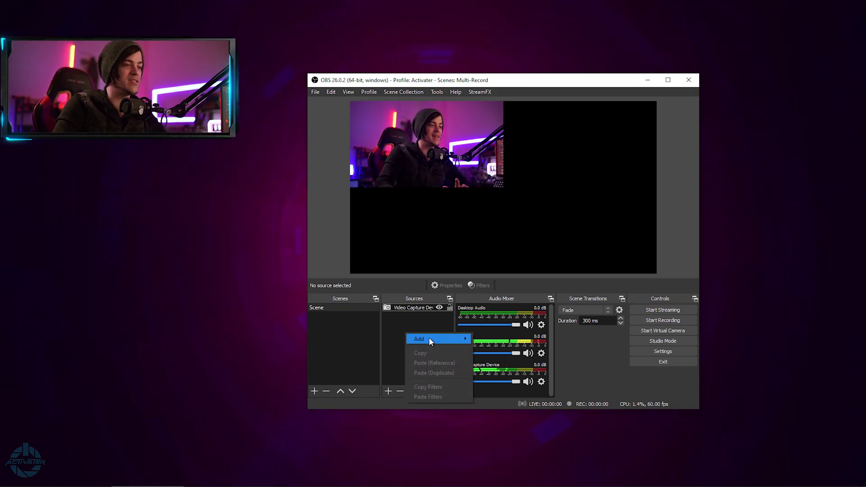
mouse_move(429, 337)
left_click(532, 353)
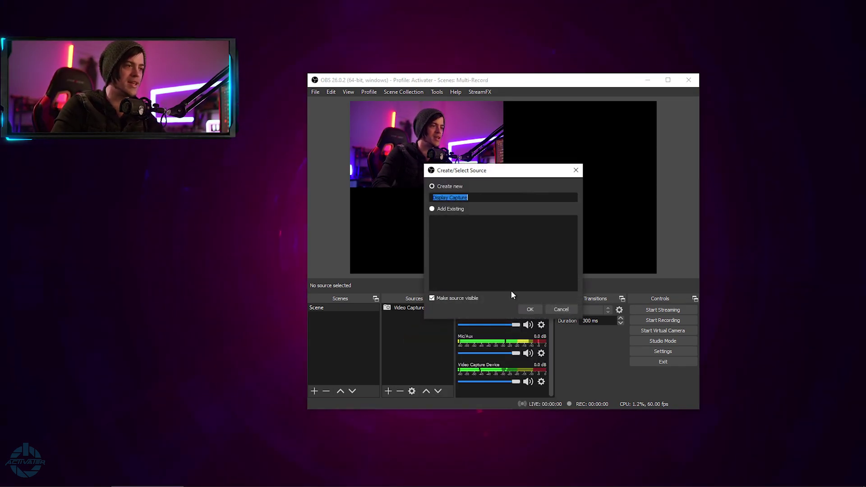
left_click(529, 310)
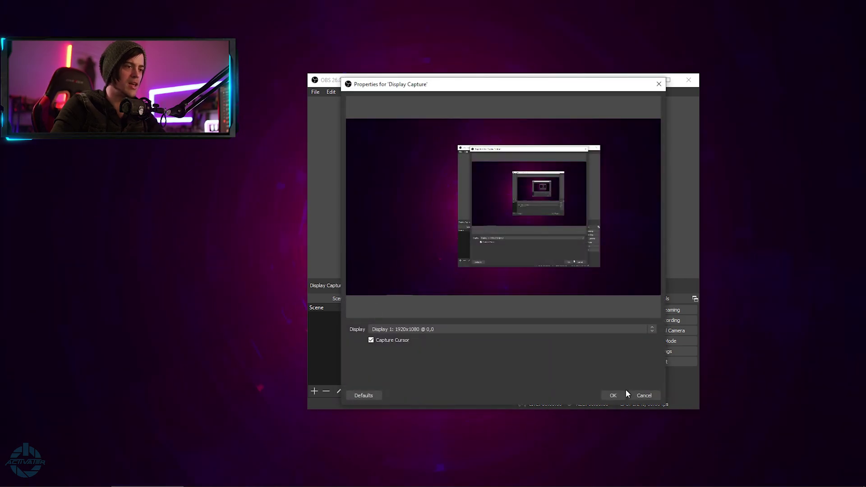
left_click(611, 394)
left_click_drag(488, 159, 592, 159)
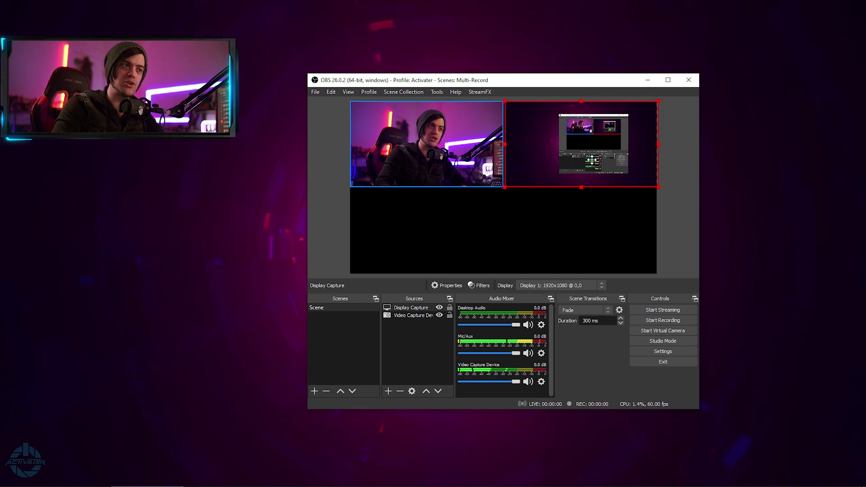
Step: Copy the camera source and paste two reference copies into the bottom-right and bottom-left quarters
left_click(669, 187)
left_click(409, 315)
right_click(410, 315)
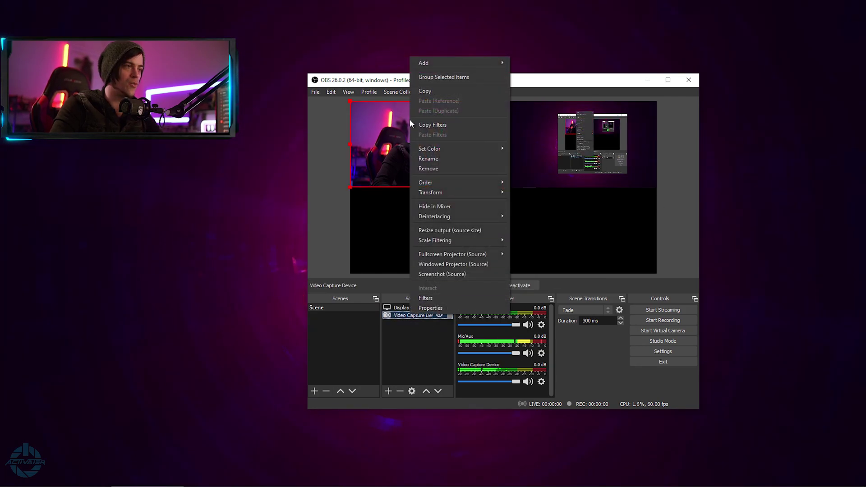
left_click(440, 93)
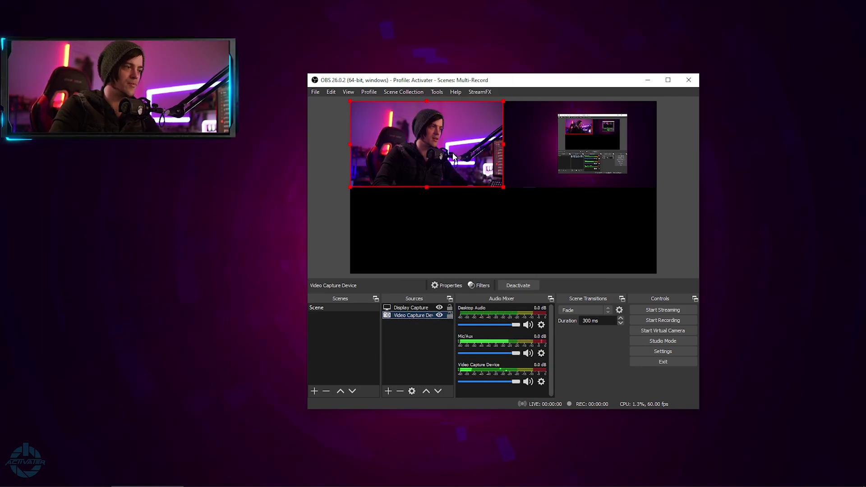
right_click(429, 339)
left_click(460, 370)
left_click_drag(427, 145, 580, 231)
right_click(426, 361)
left_click(457, 385)
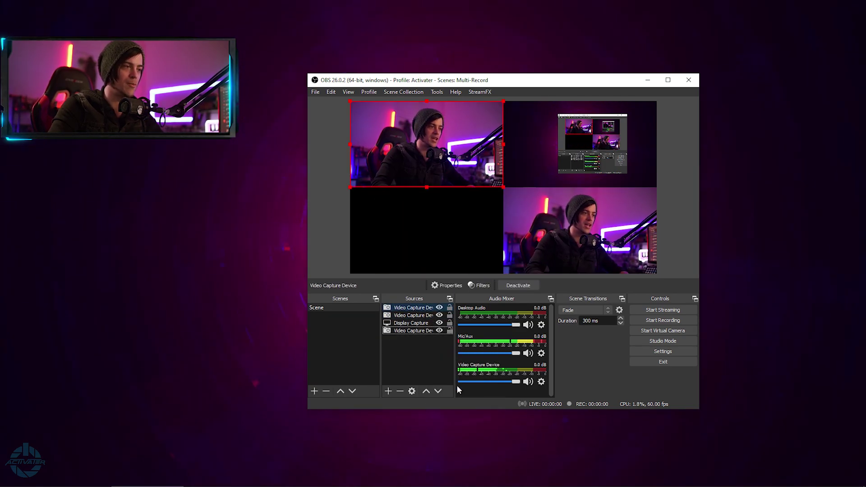
left_click_drag(445, 154, 445, 241)
left_click(664, 206)
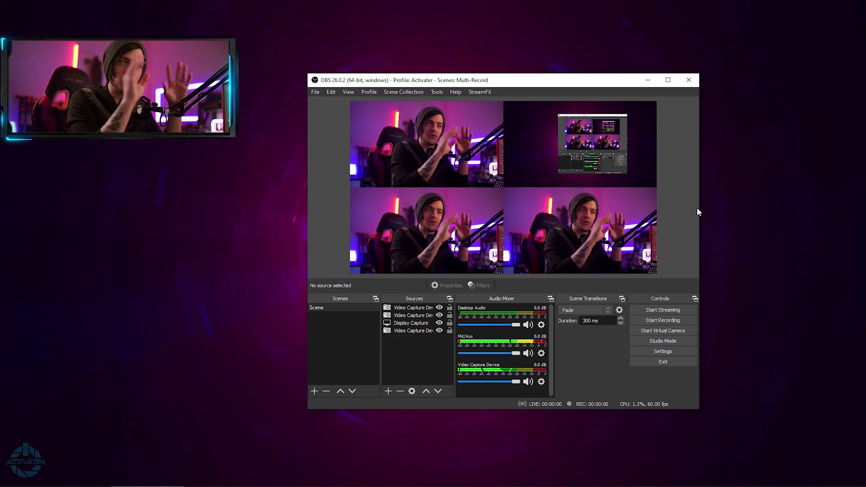
Step: Maximize the OBS window and delete both linked camera copies
key("super+Up")
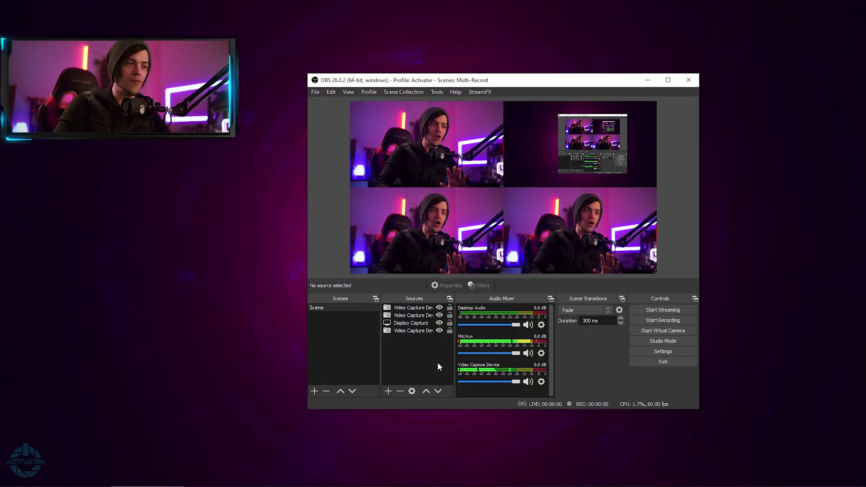
left_click(426, 308)
key("Delete")
key("Return")
left_click(417, 310)
key("Delete")
key("Return")
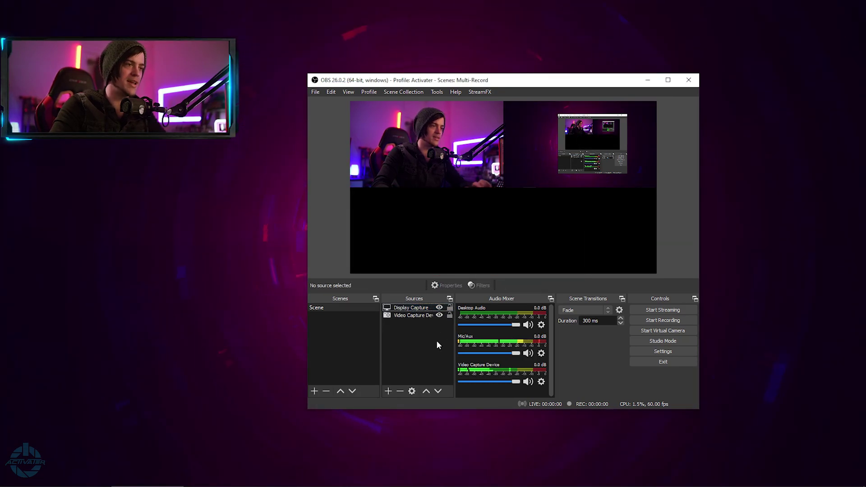
left_click(654, 352)
Step: Set OBS base and output resolution to 3840x1080, then start recording
left_click(320, 188)
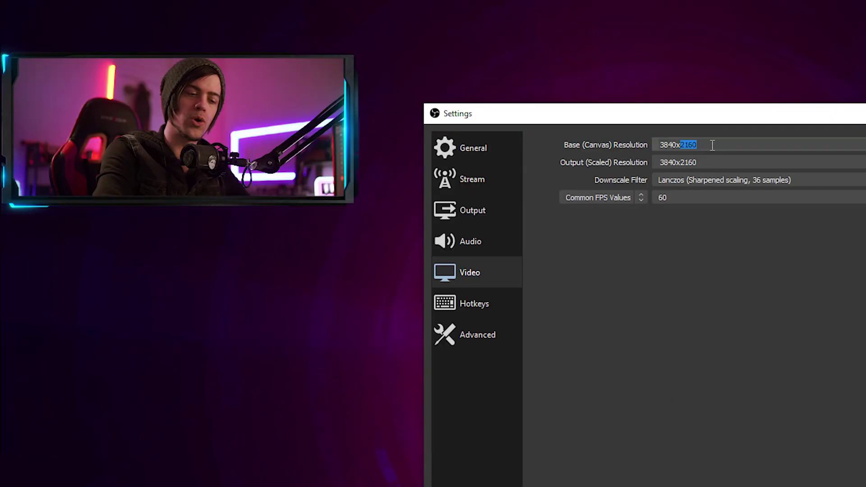
type("1080")
left_click(624, 109)
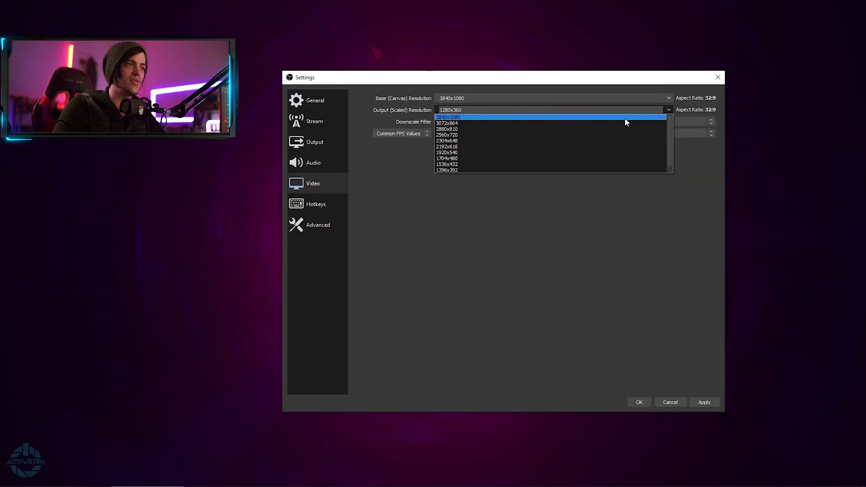
left_click(625, 118)
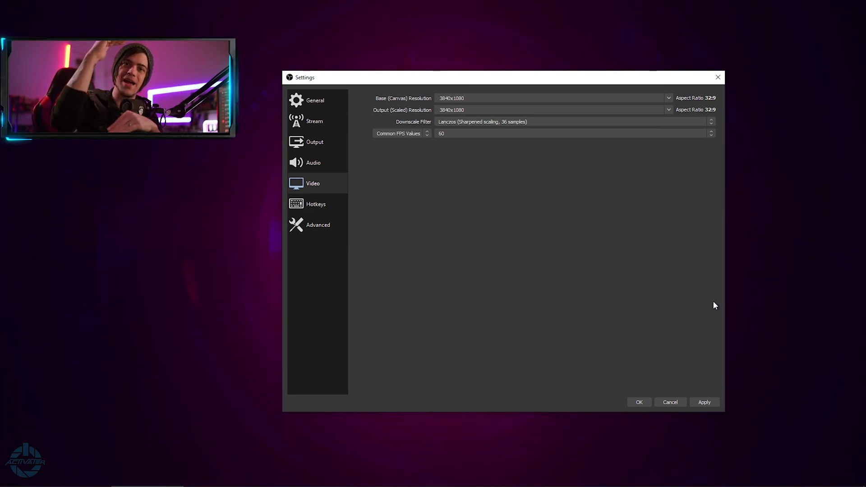
left_click(640, 400)
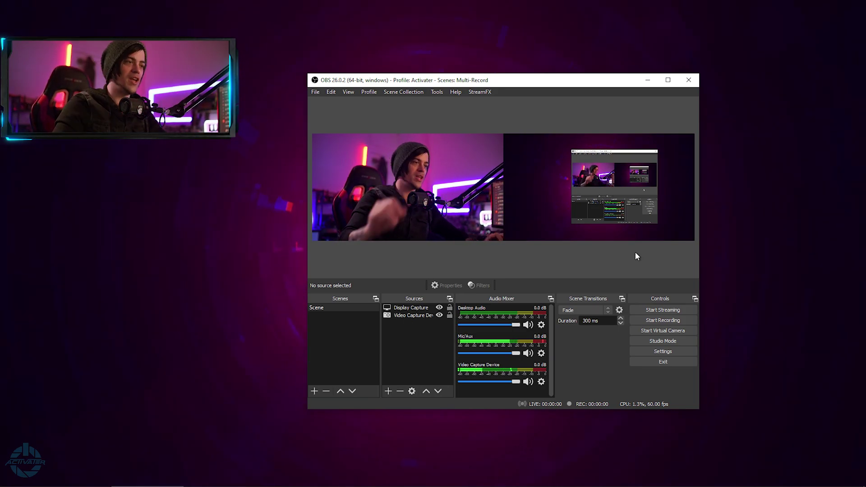
left_click(659, 320)
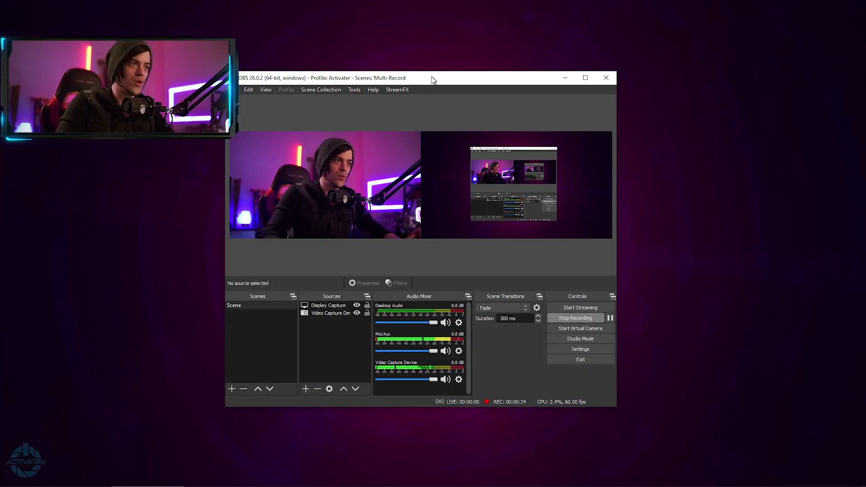
Step: Move the OBS window up and right, then stop the test recording
left_click_drag(433, 79, 513, 49)
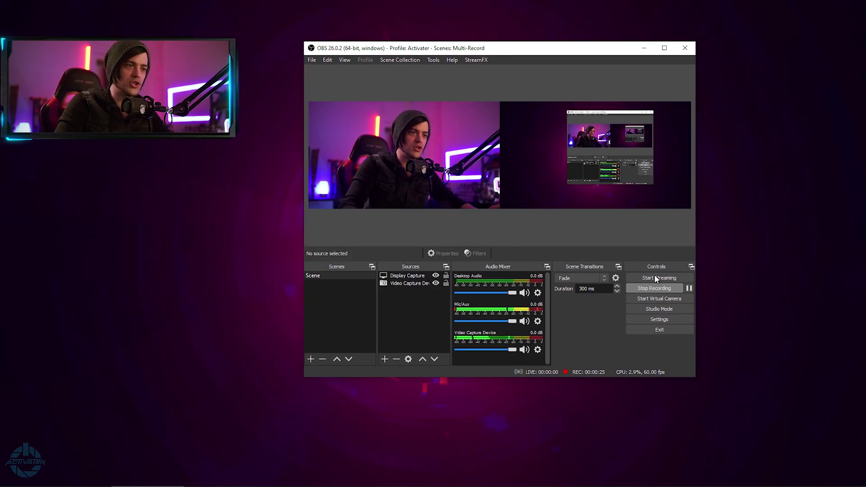
left_click(651, 289)
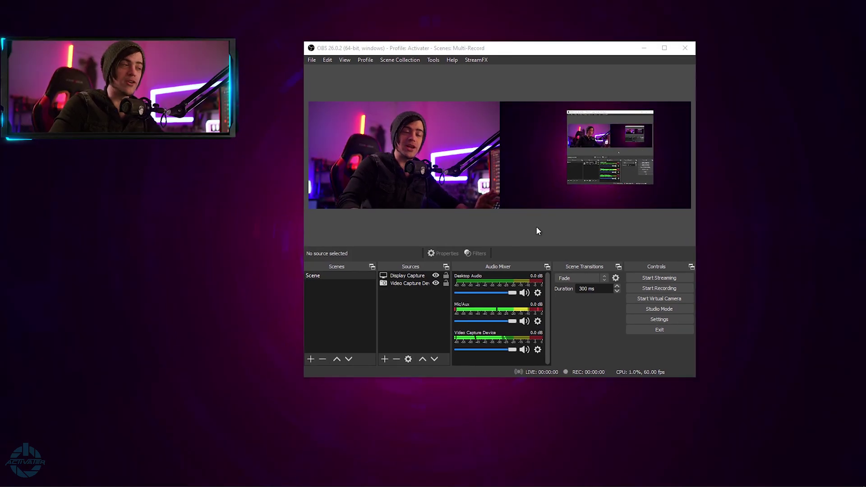
left_click(312, 59)
Step: Show the recordings folder, select the new mp4, and close the window
left_click(315, 72)
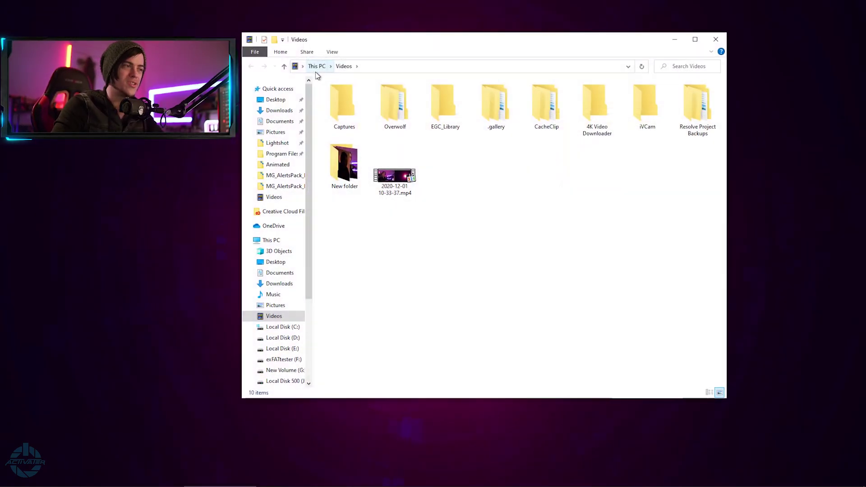
left_click(395, 176)
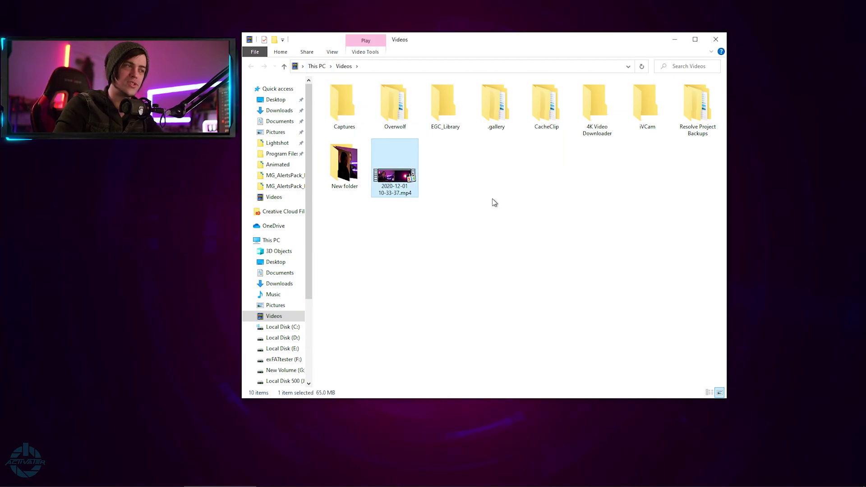
left_click(715, 39)
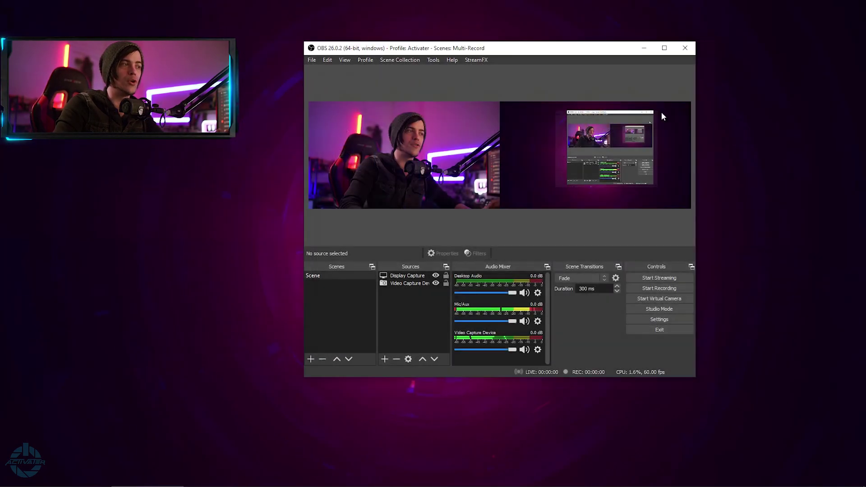
Step: Review the recording output settings in OBS Settings
left_click(659, 319)
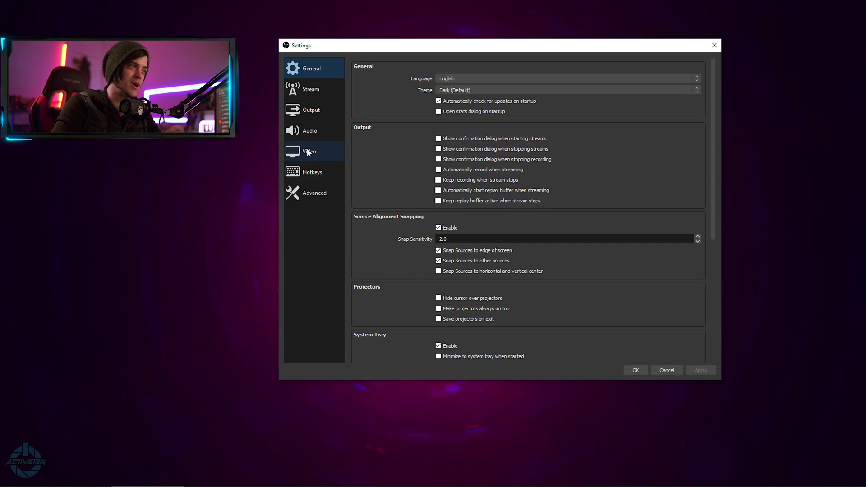
left_click(309, 111)
left_click(389, 84)
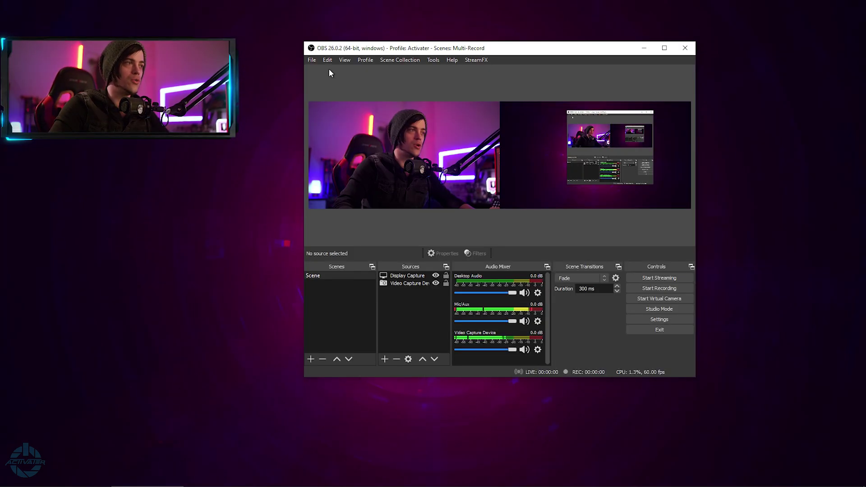
left_click(312, 59)
left_click(338, 71)
left_click_drag(394, 177, 264, 104)
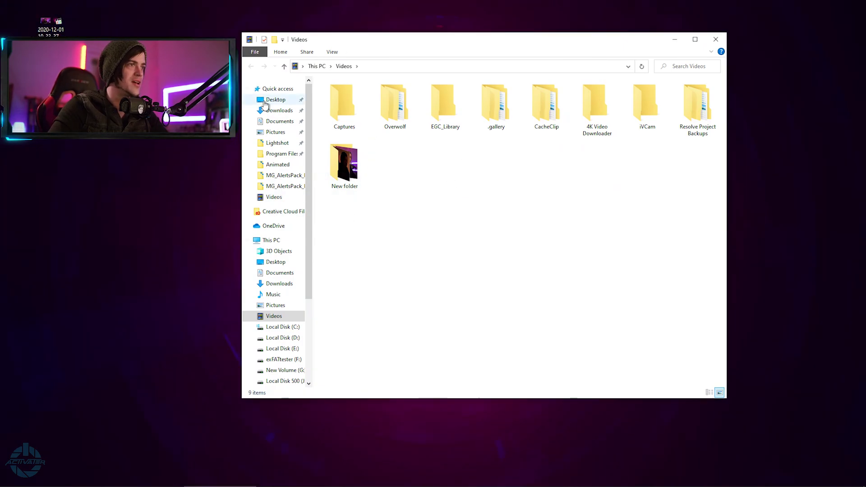
left_click(715, 40)
left_click(744, 121)
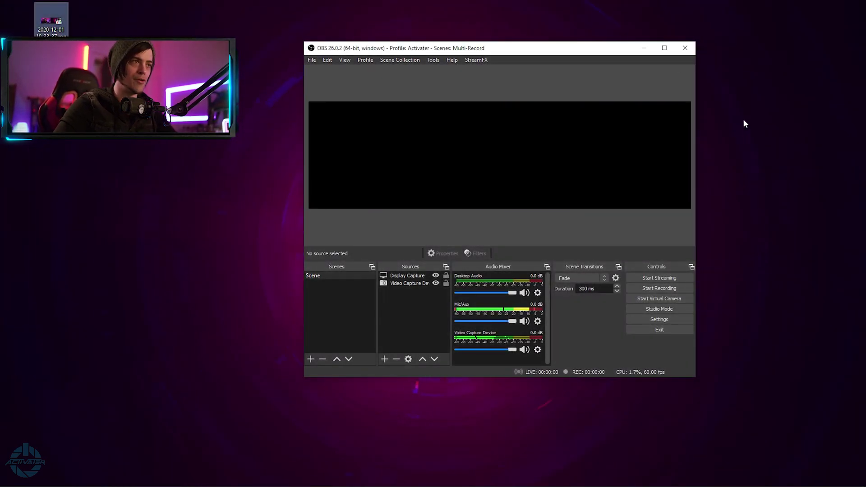
Step: Launch Adobe Premiere Pro 2020 from the Start menu by searching 'premiere'
key("super+d")
key("super")
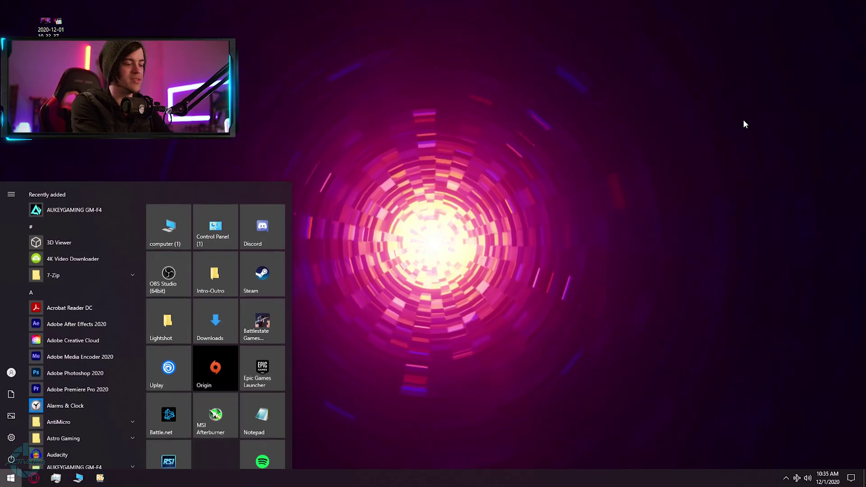
type("premiere")
key("Return")
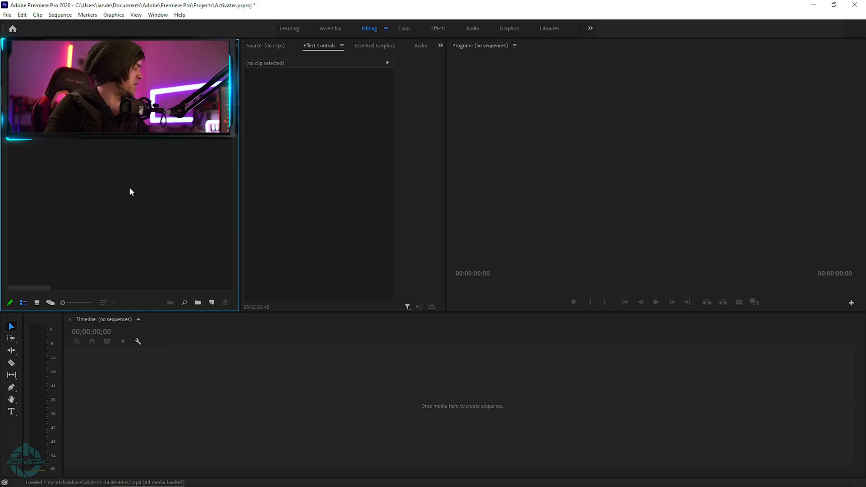
Step: Create a Project panel bin named 'TESTING OUT DUAL' and open it
right_click(68, 152)
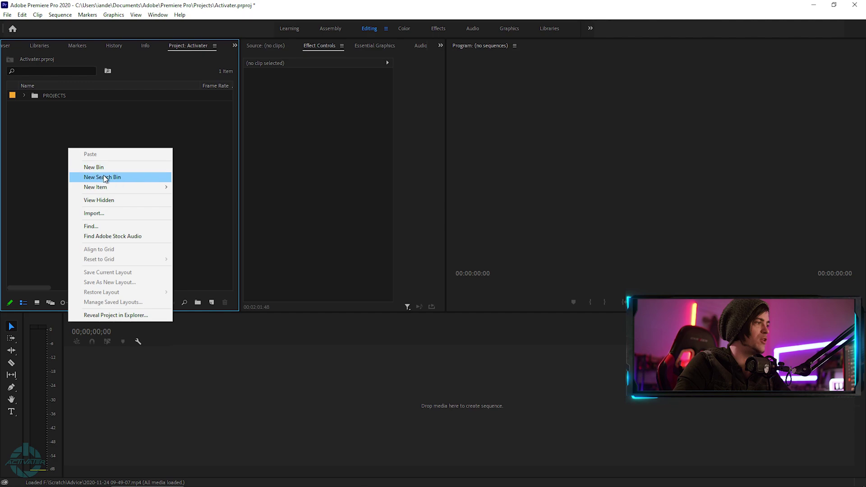
left_click(117, 165)
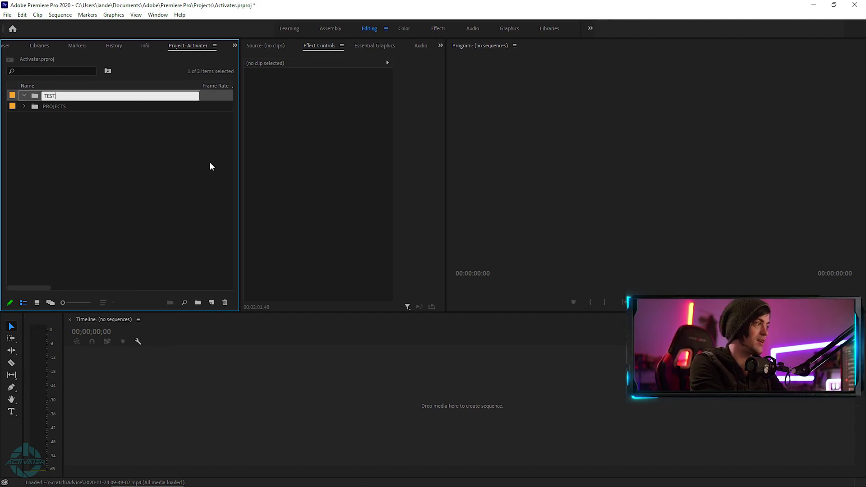
type("TESTING OUT DUAL")
key("Return")
double_click(112, 95)
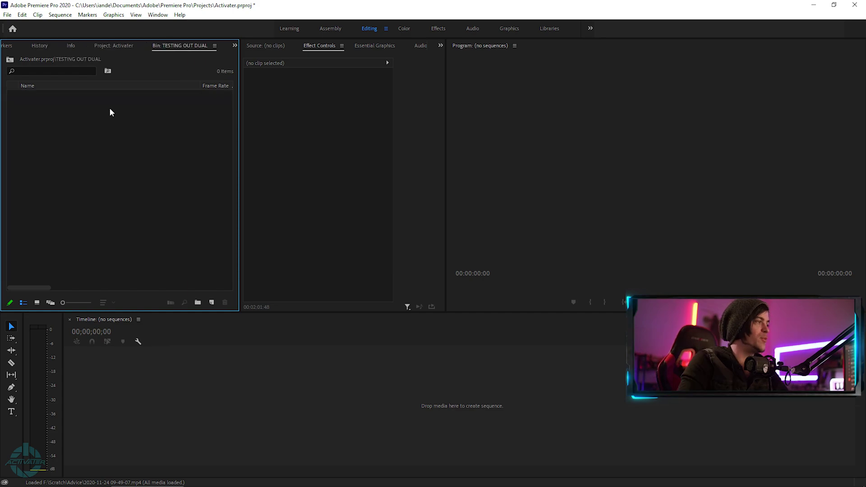
right_click(94, 155)
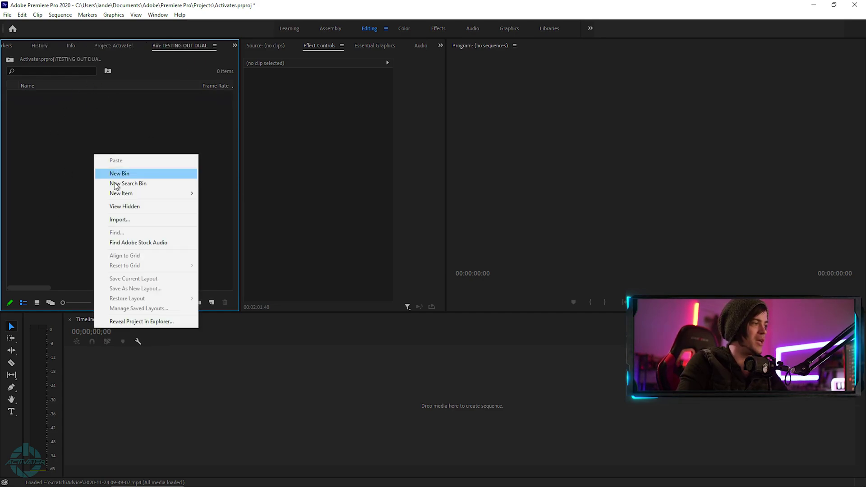
left_click(692, 83)
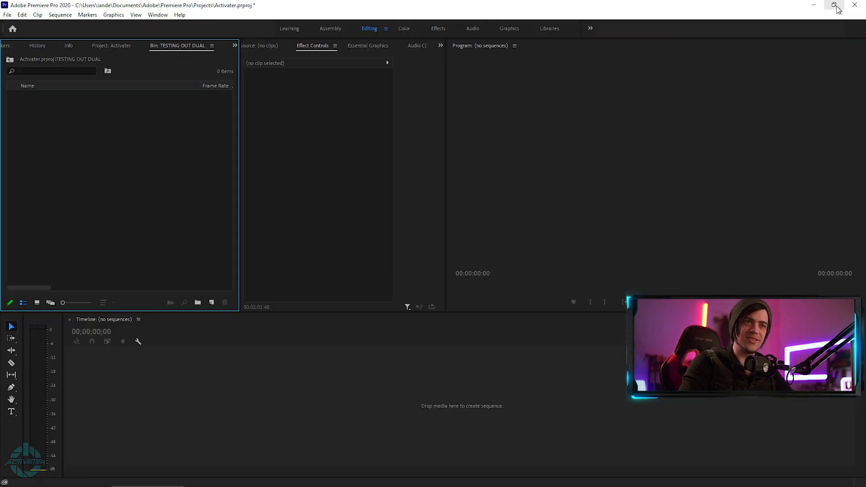
left_click(837, 9)
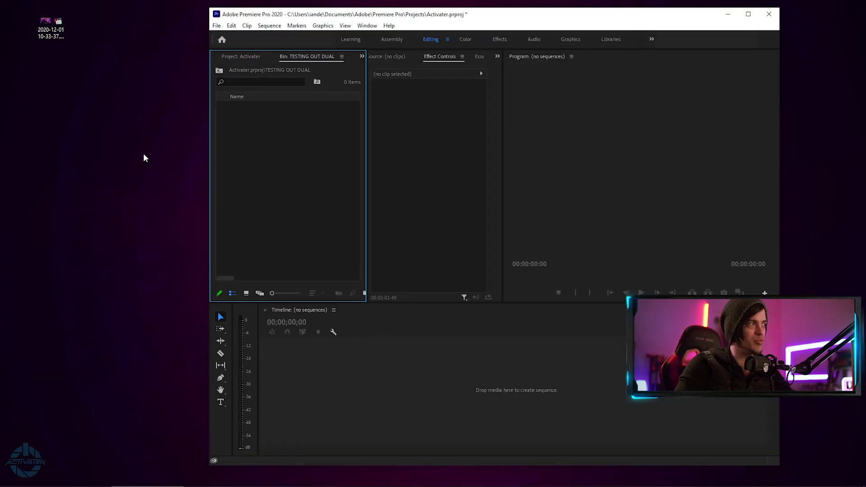
left_click_drag(57, 28, 274, 149)
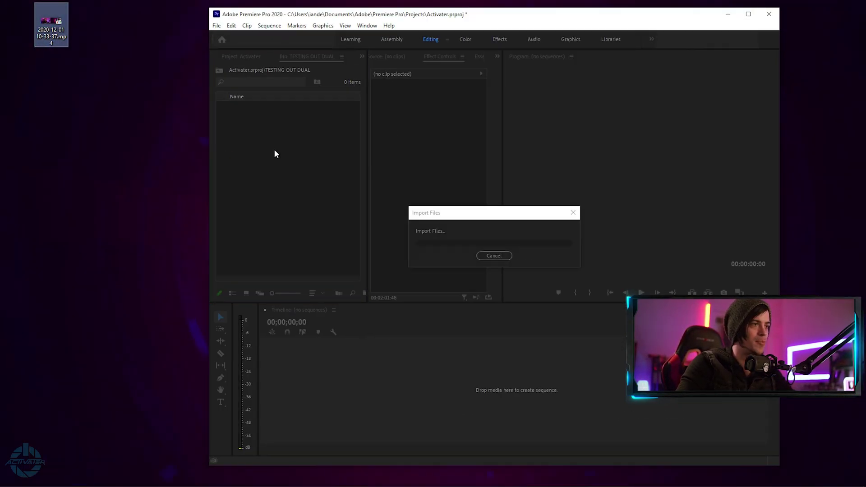
left_click(748, 14)
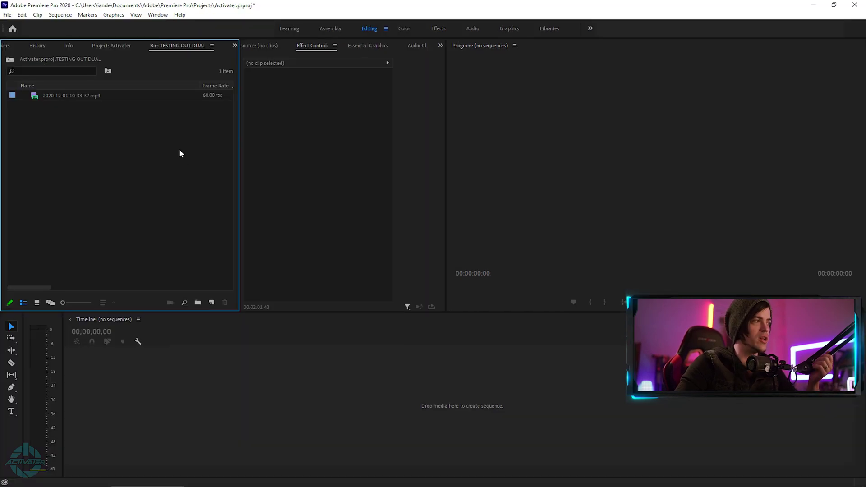
right_click(91, 96)
mouse_move(92, 113)
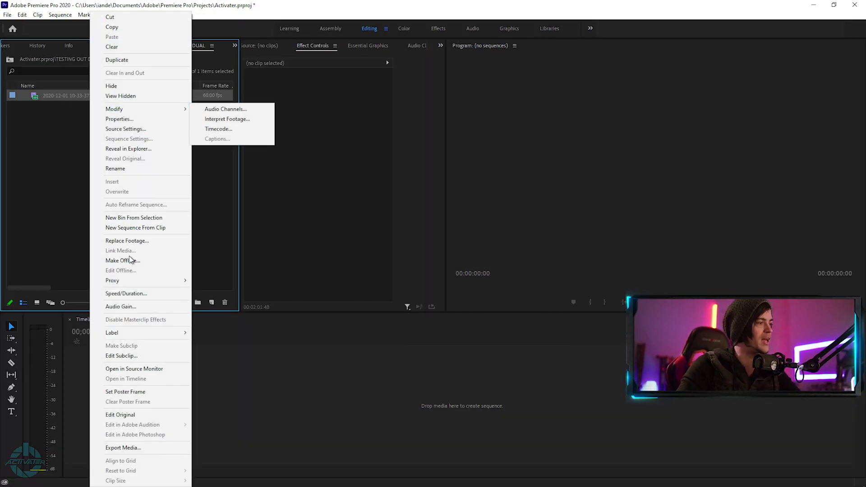
left_click(153, 227)
Step: Preview the sequence playback and mute audio track A1
left_click_drag(240, 343, 273, 342)
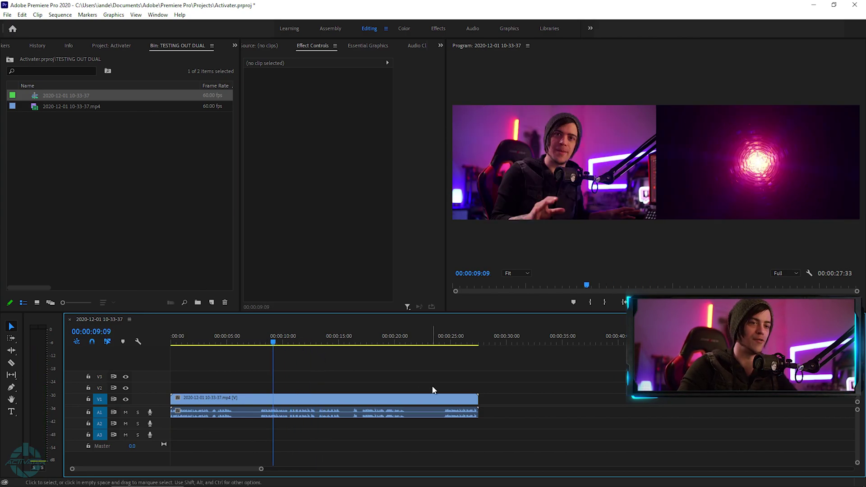
key("space")
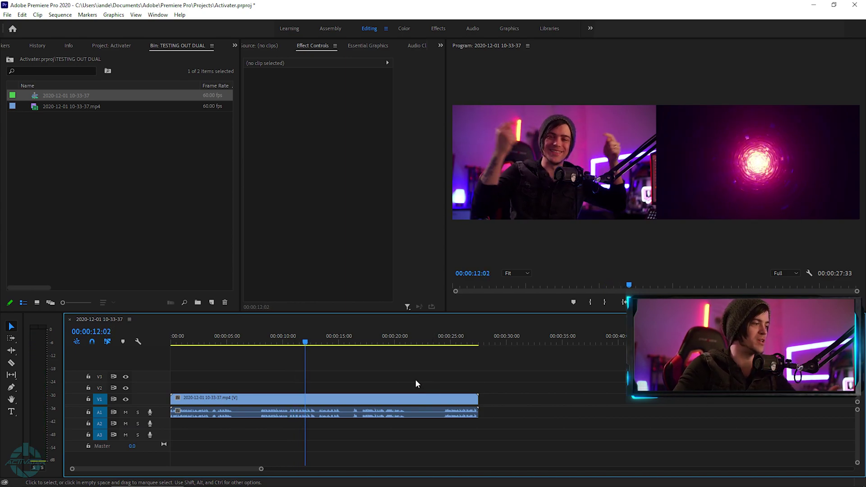
left_click(126, 411)
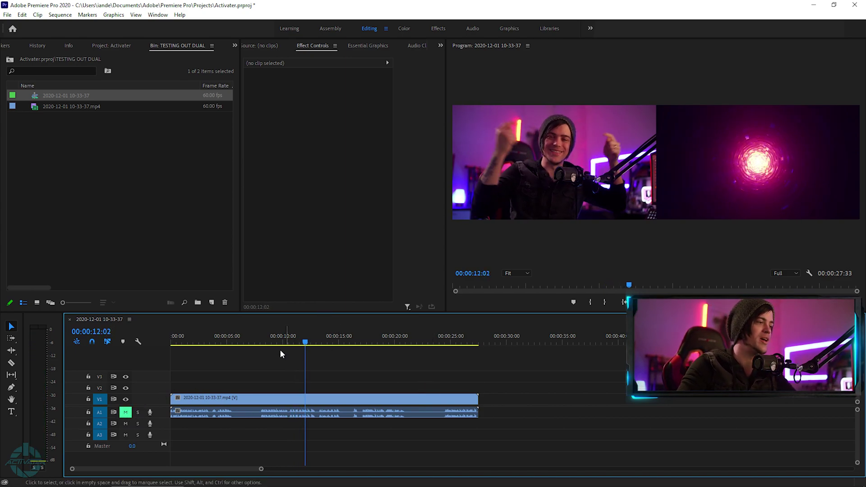
key("space")
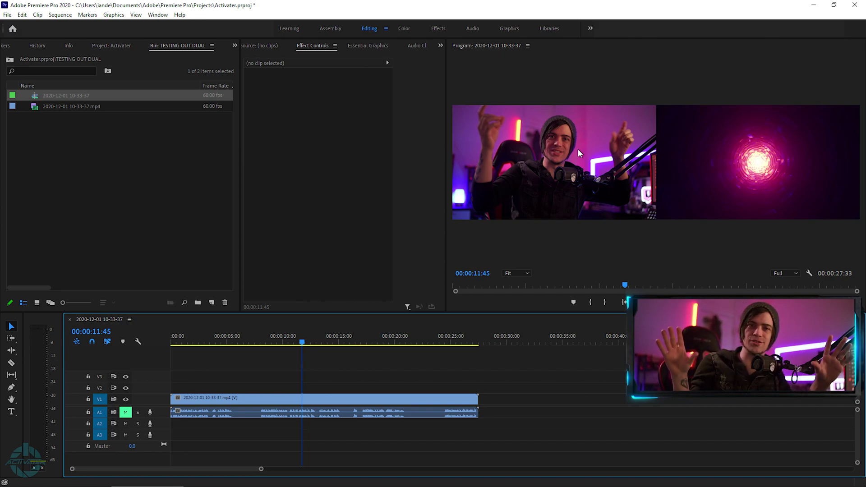
Step: Rename the new sequence in the TESTING OUT DUAL bin to 'Sequence 01'
left_click(68, 94)
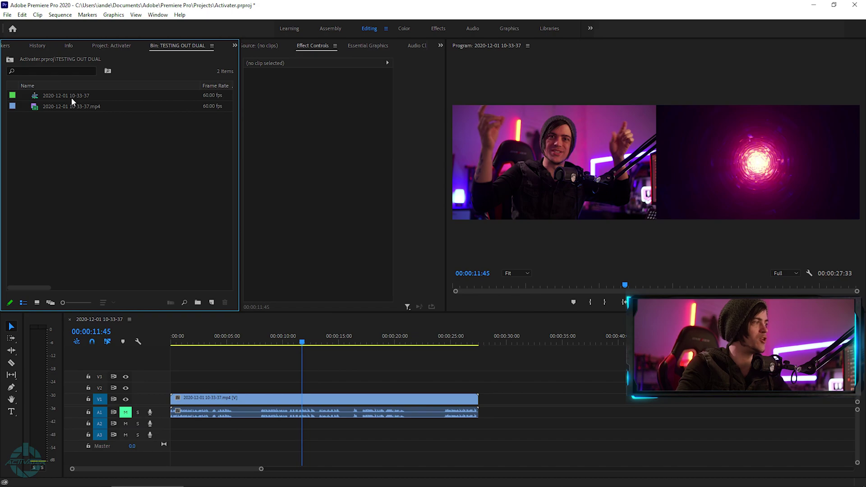
left_click(71, 97)
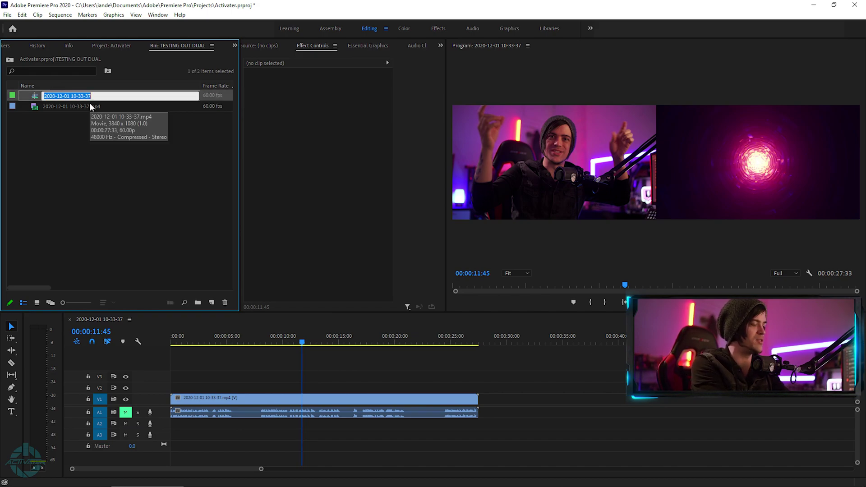
type("Sequence 01")
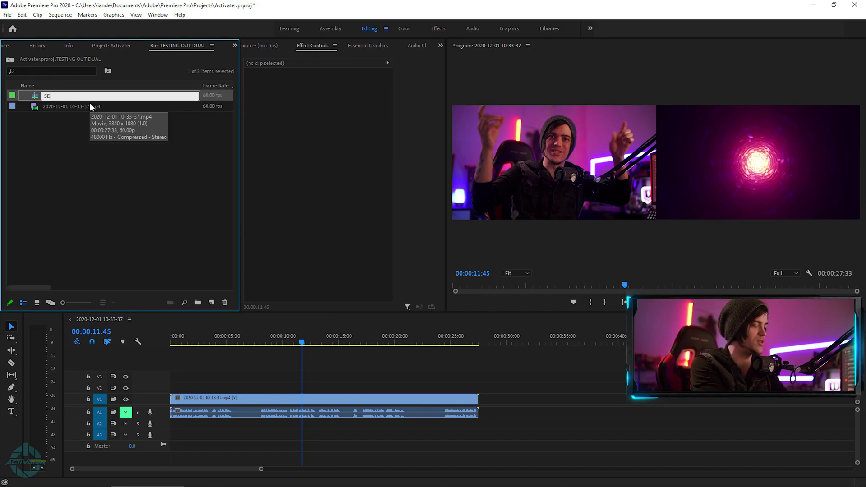
left_click(74, 101)
left_click(87, 146)
left_click(57, 106)
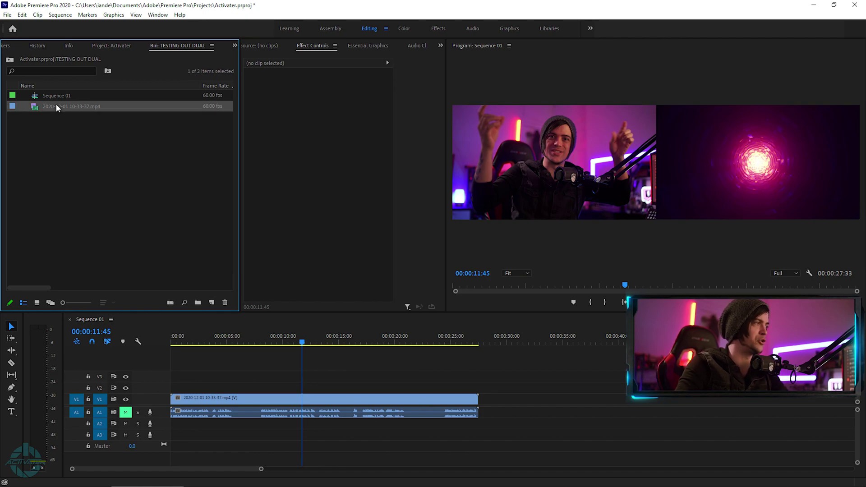
left_click(71, 116)
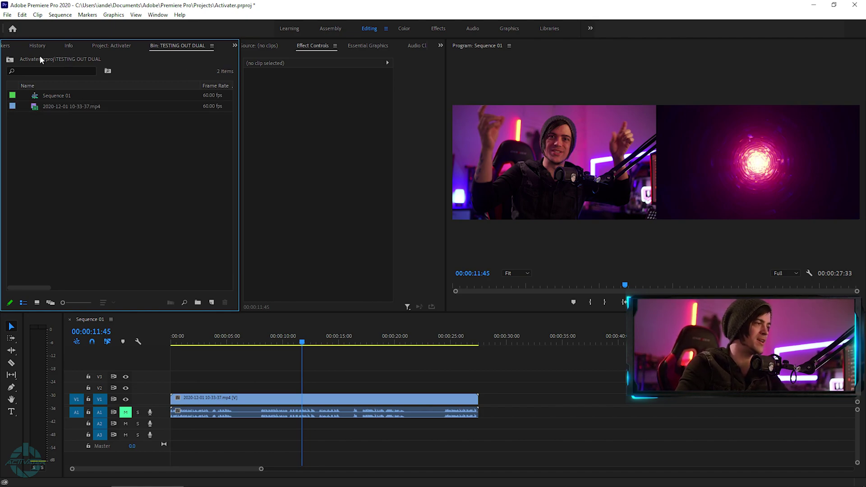
left_click(60, 95)
Step: Set Sequence 01's frame width to 1920 and accept deleting its previews
right_click(59, 96)
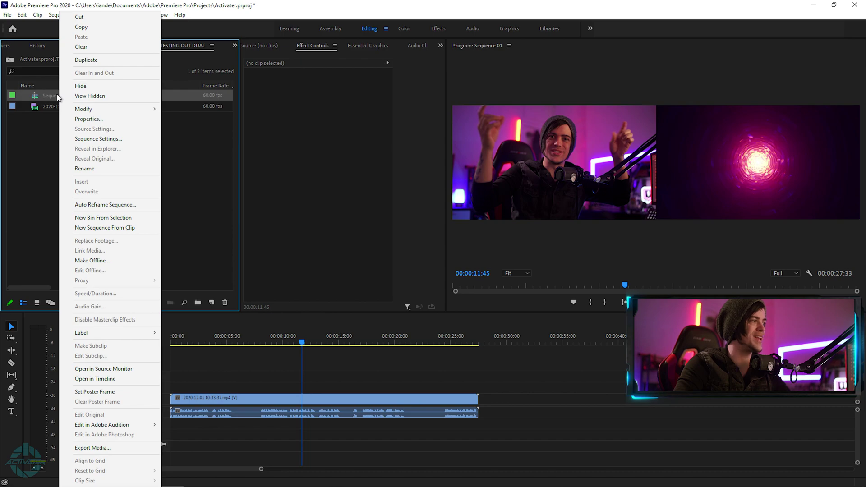
left_click(105, 138)
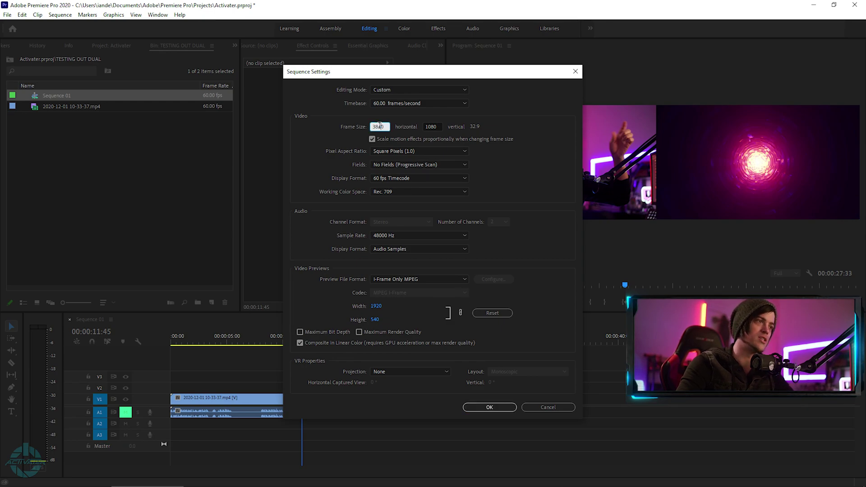
type("1920")
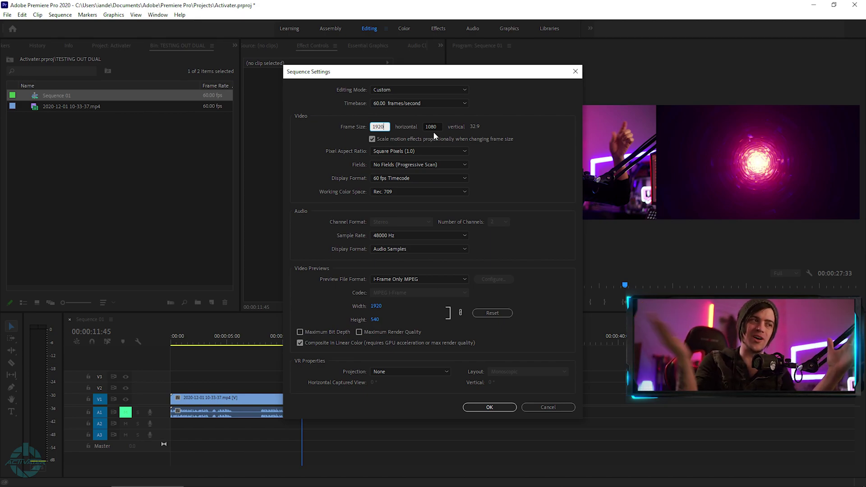
left_click(529, 133)
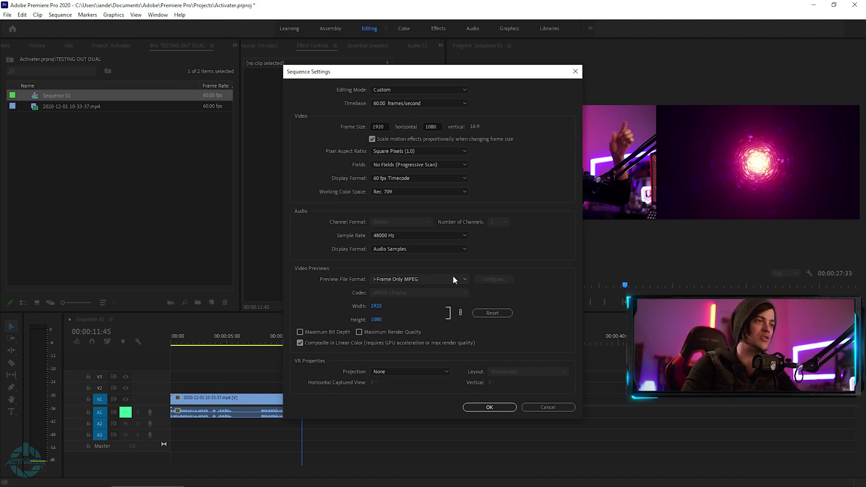
left_click(497, 406)
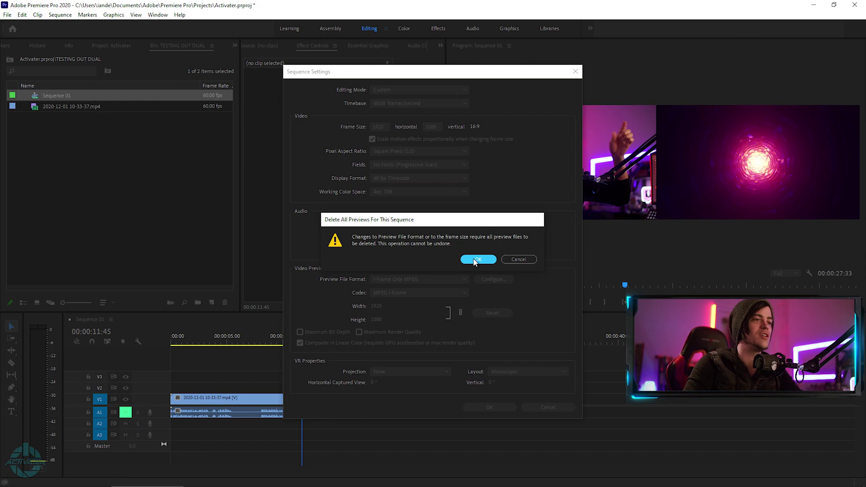
left_click(477, 260)
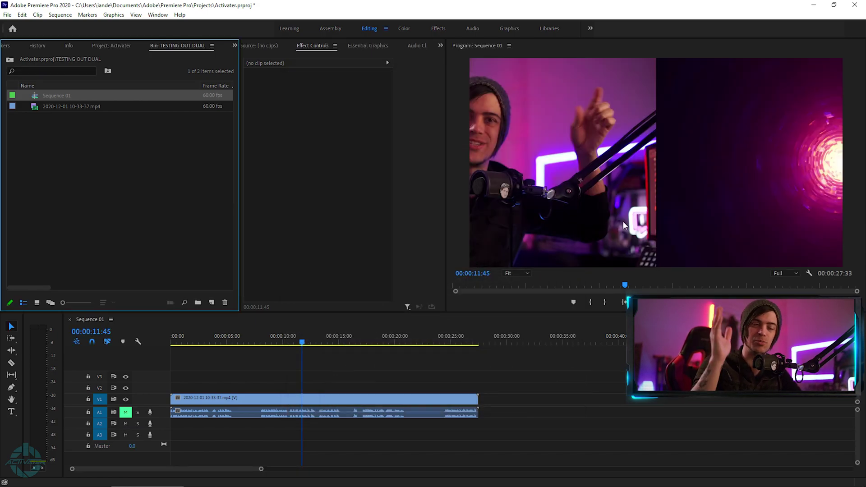
Step: Set the V1 clip's Position X to 1920 and duplicate it onto V2
left_click(429, 328)
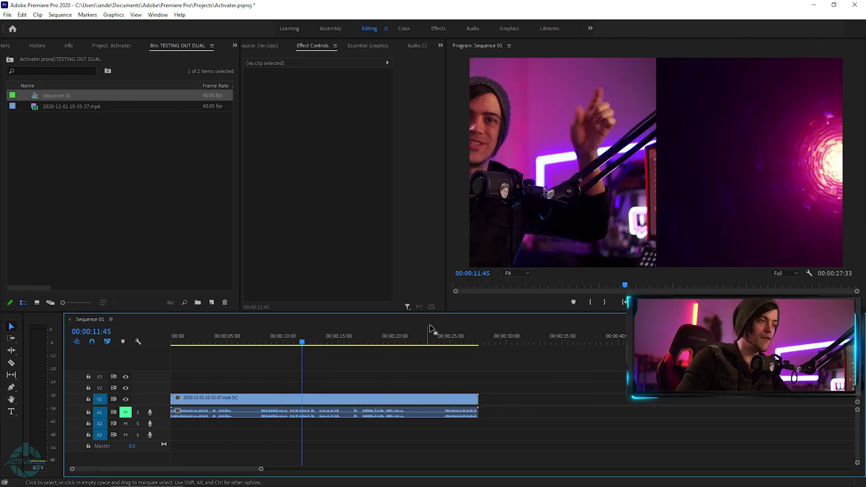
left_click(385, 401)
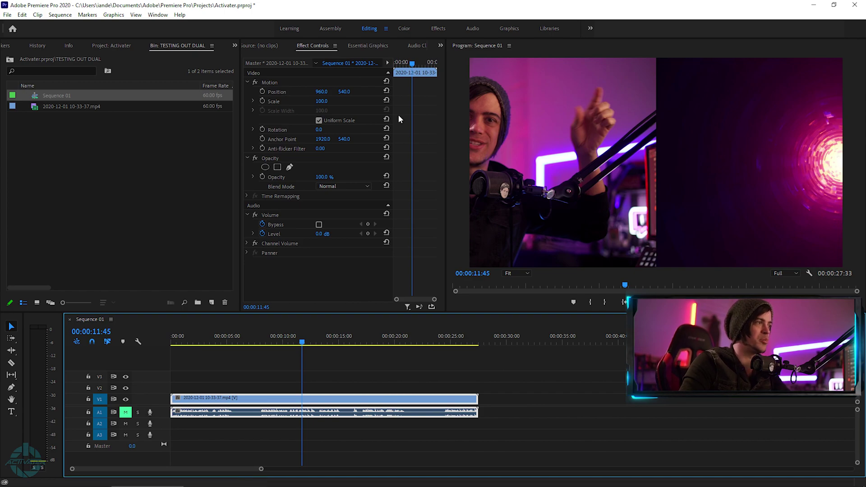
left_click(321, 92)
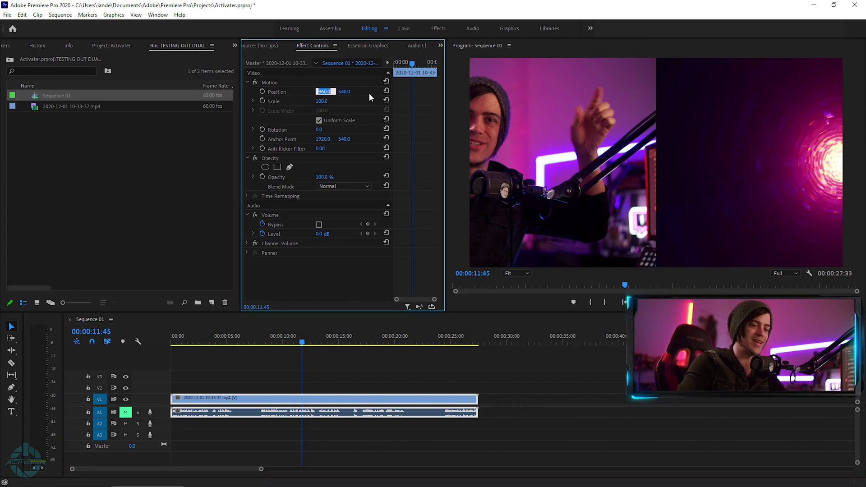
type("1920")
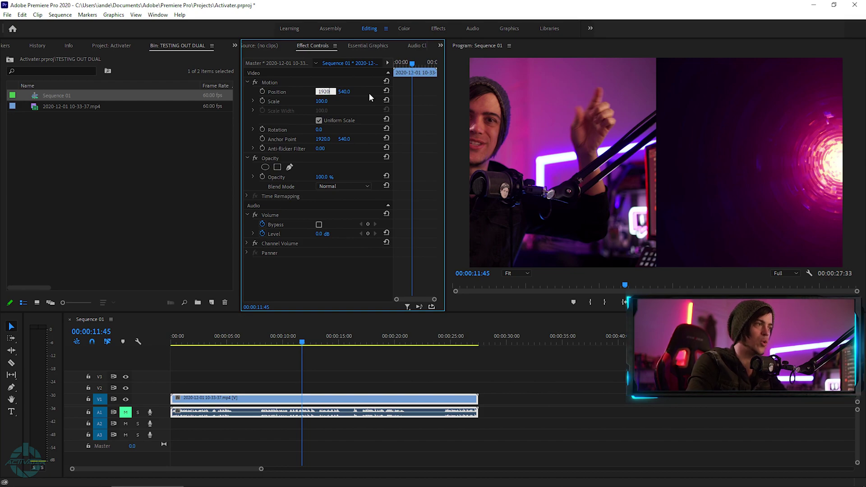
key("Return")
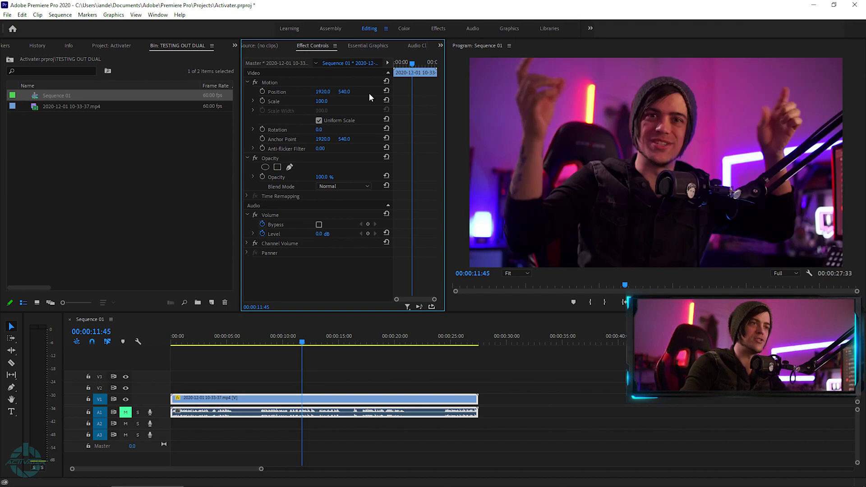
mouse_move(267, 336)
left_mouse_down()
mouse_move(217, 346)
mouse_move(251, 342)
left_mouse_up()
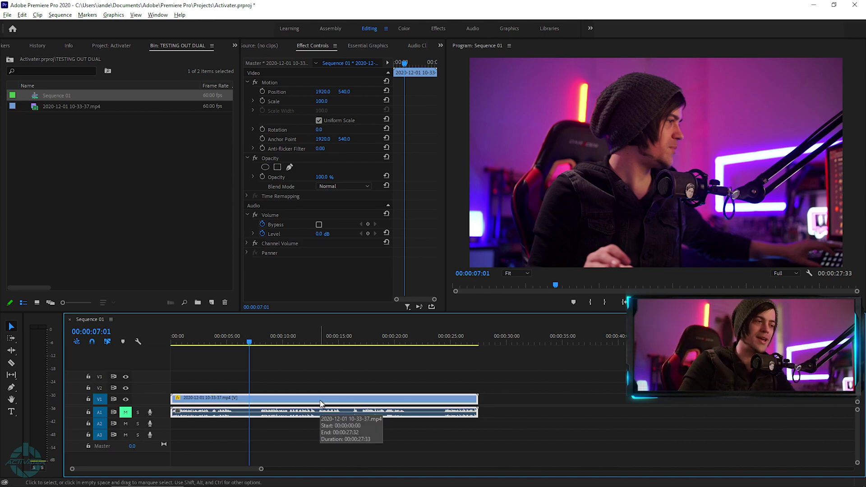
left_click_drag(321, 403, 321, 389)
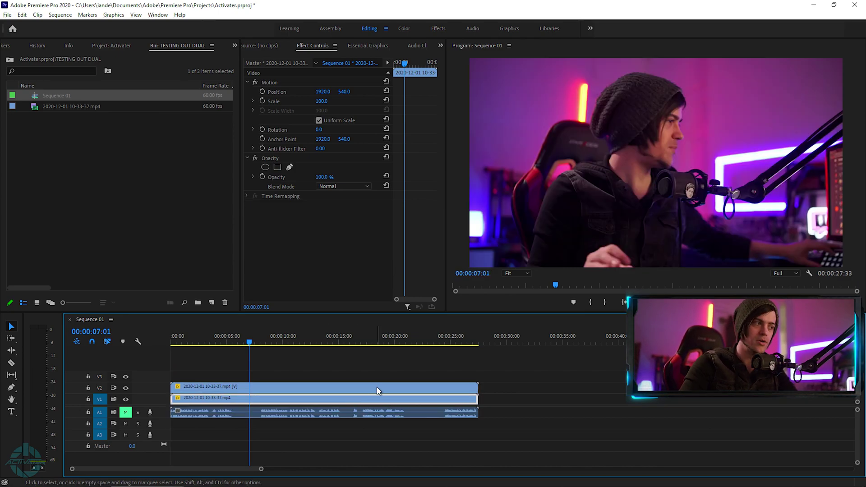
Step: Set the V2 copy's Position X to 0 to show the gameplay half
left_click(246, 400)
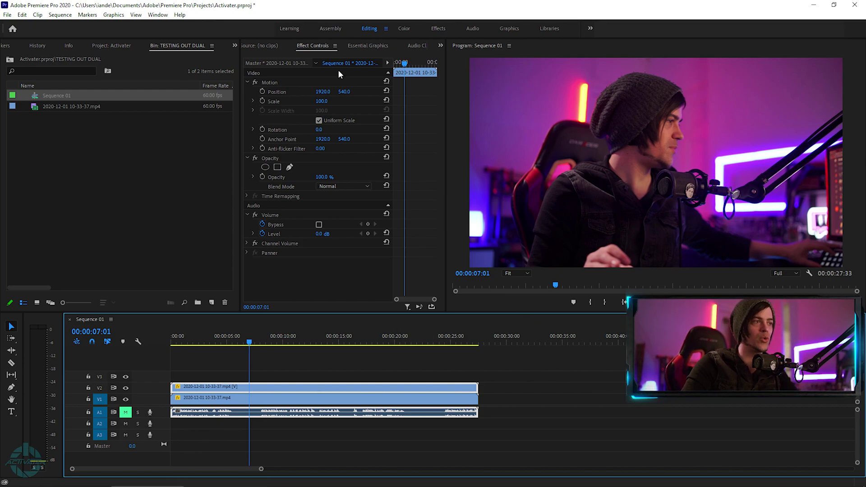
left_click(321, 92)
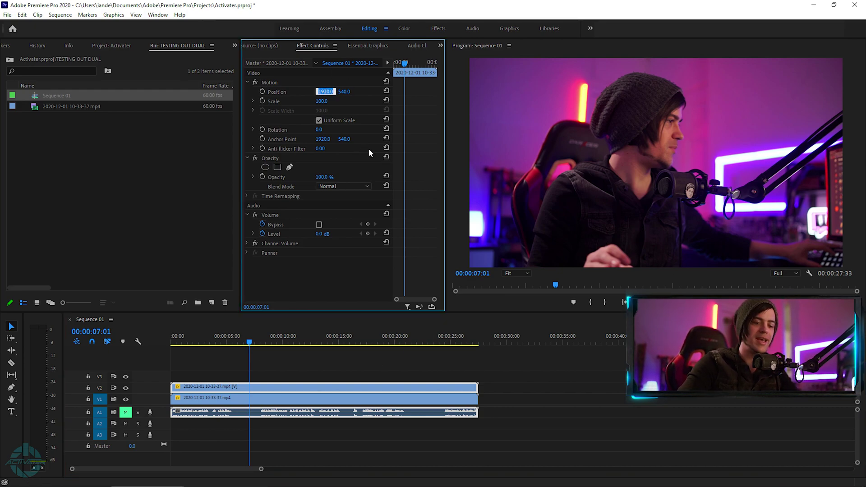
type("0")
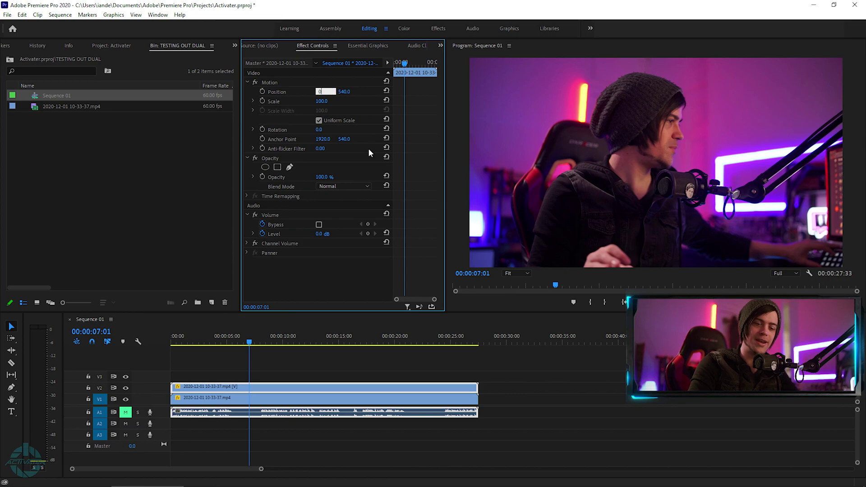
key("Return")
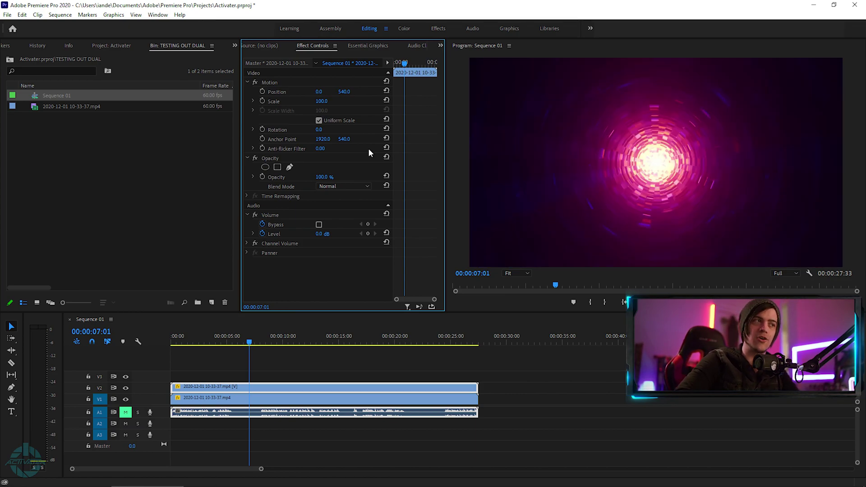
left_click(320, 91)
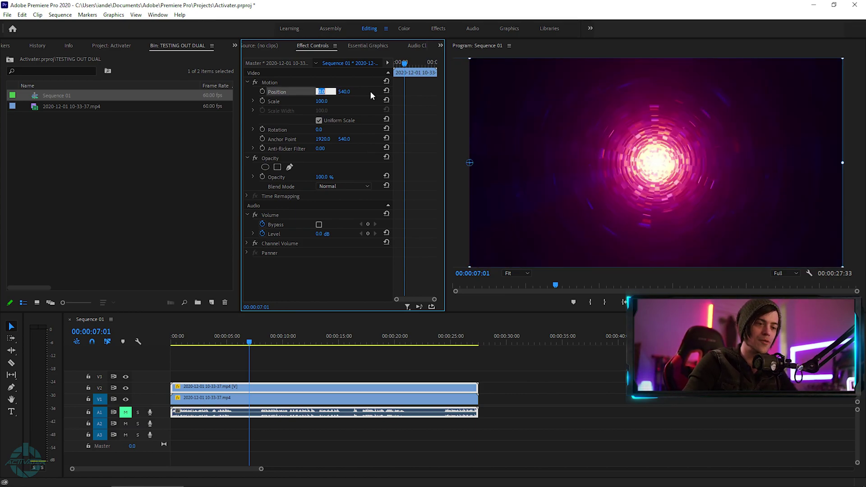
type("1920")
key("Return")
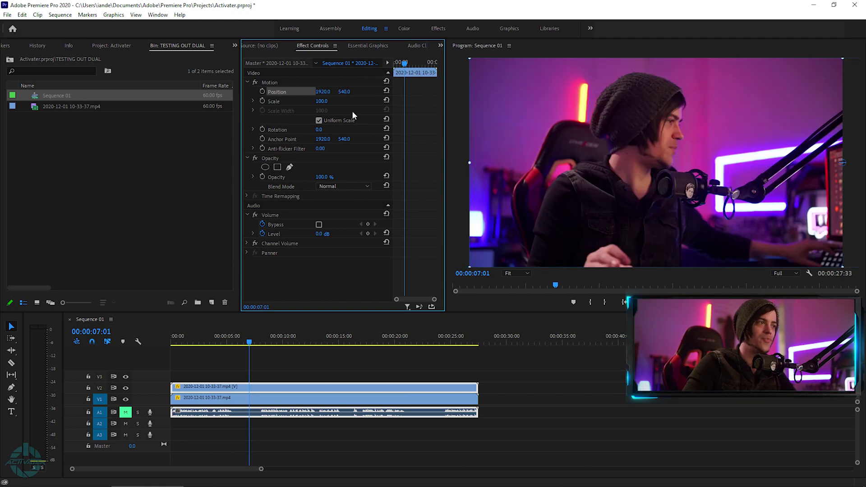
left_click_drag(843, 162, 494, 163)
left_click(329, 91)
type("0")
key("Return")
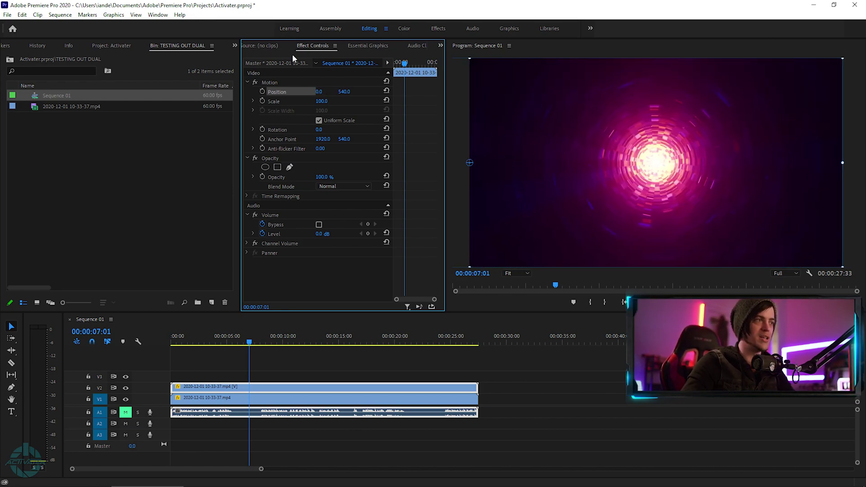
Step: Reset the V1 clip's Position X to 1920 and deselect all clips
left_click(846, 221)
left_click(349, 241)
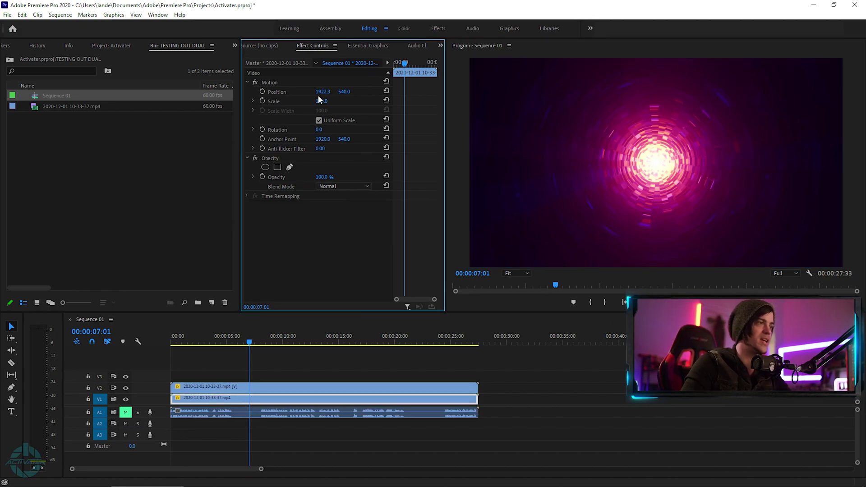
type("1920")
key("Return")
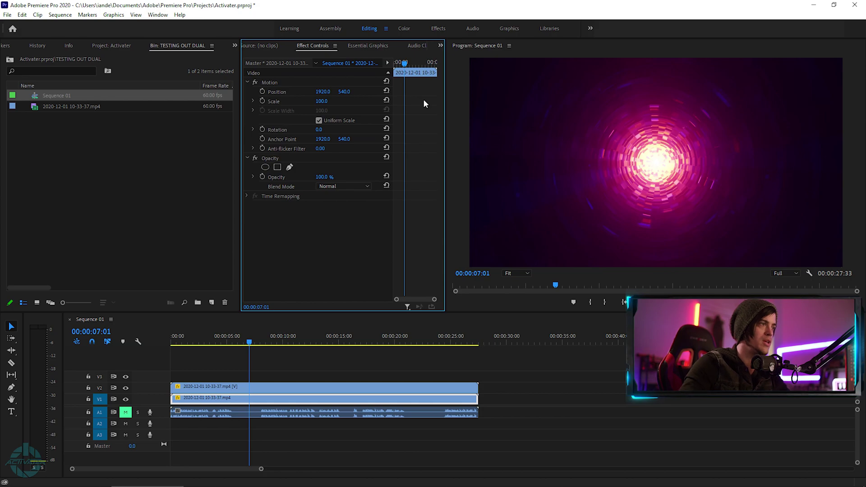
left_click(366, 360)
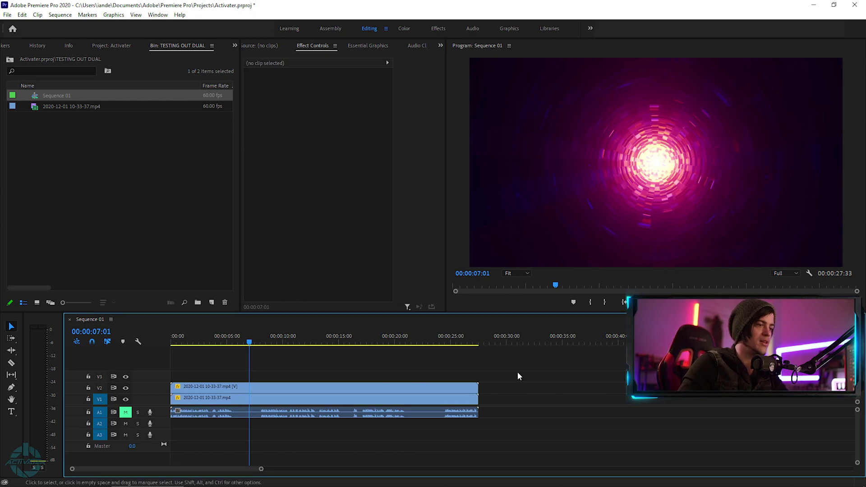
left_click(320, 389)
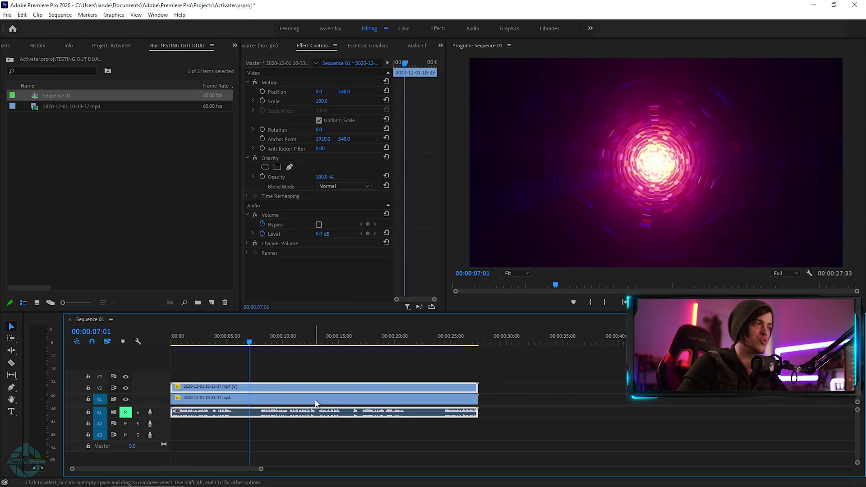
left_click(341, 399)
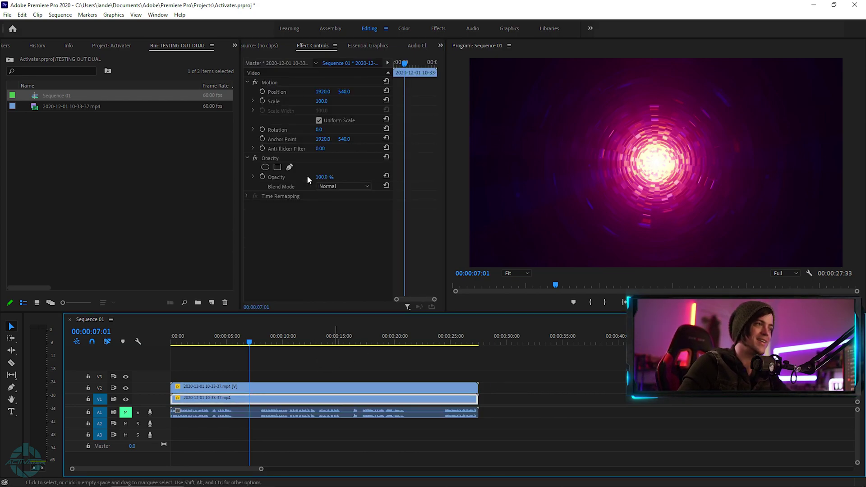
left_click(314, 387)
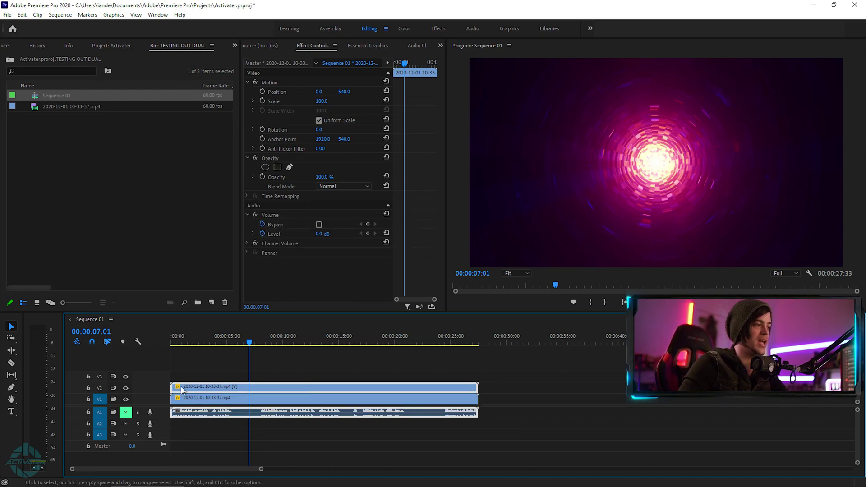
left_click(228, 341)
key("space")
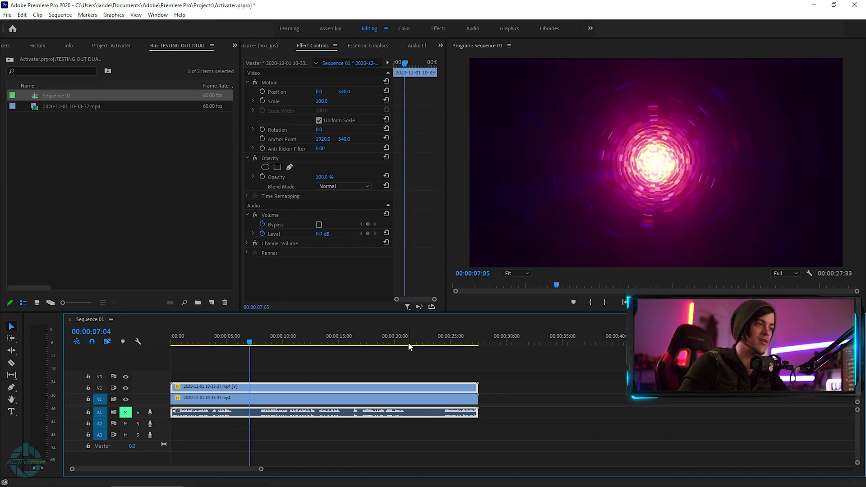
left_click(125, 387)
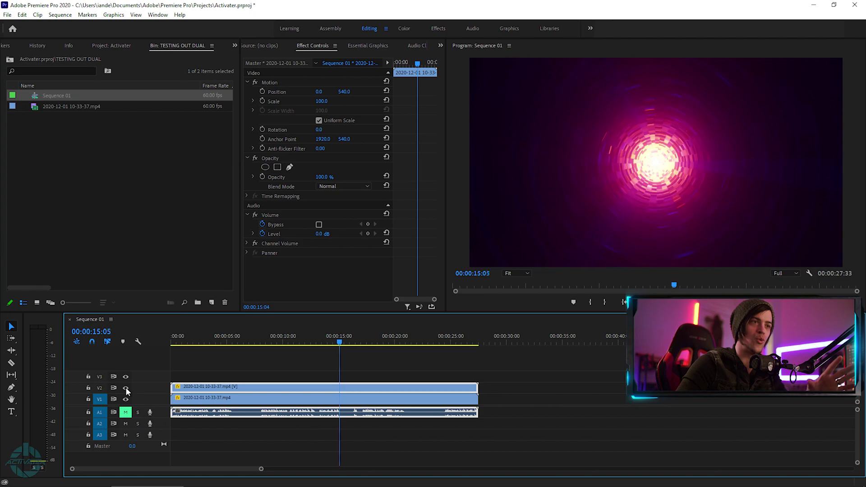
left_click(126, 388)
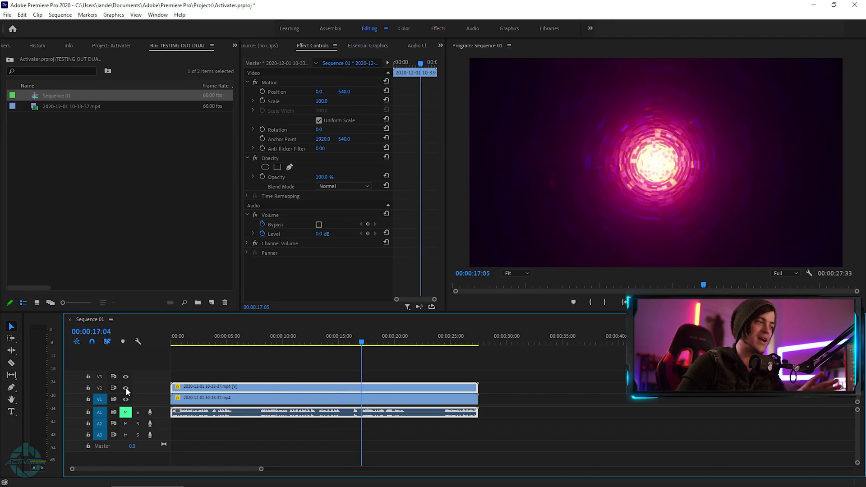
key("space")
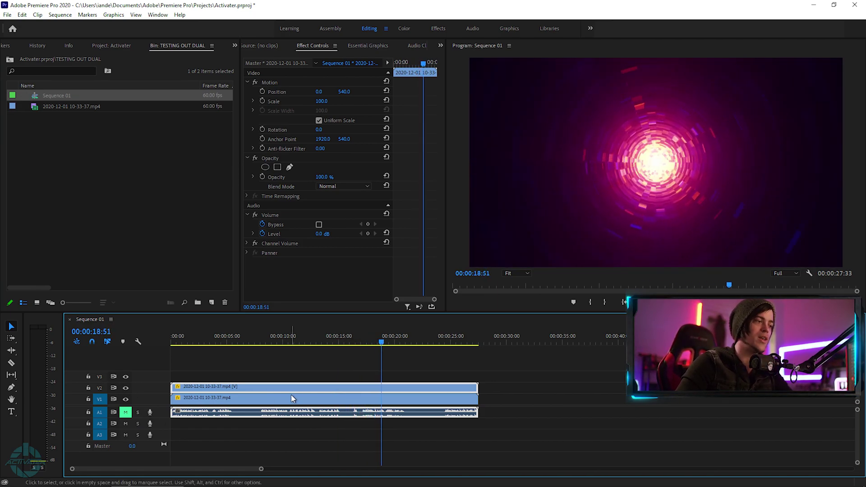
Step: Set the V2 clip's Opacity to 50% and play the blended sequence from the start
left_click(323, 177)
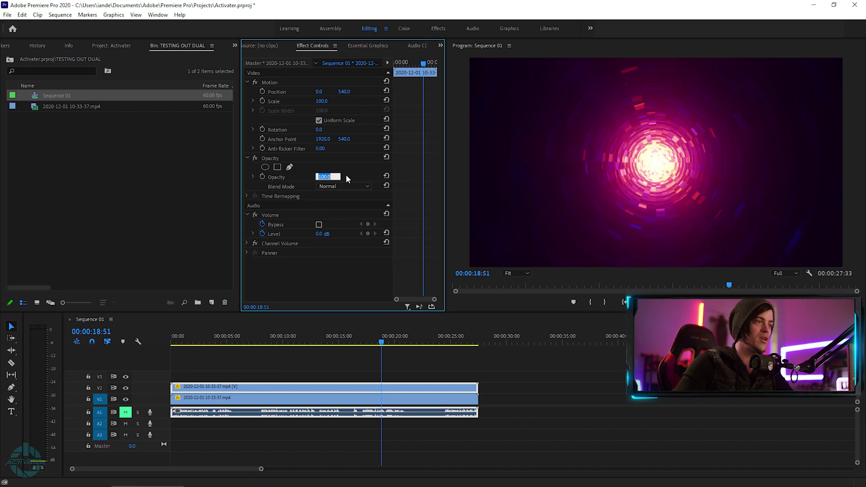
type("50")
key("Return")
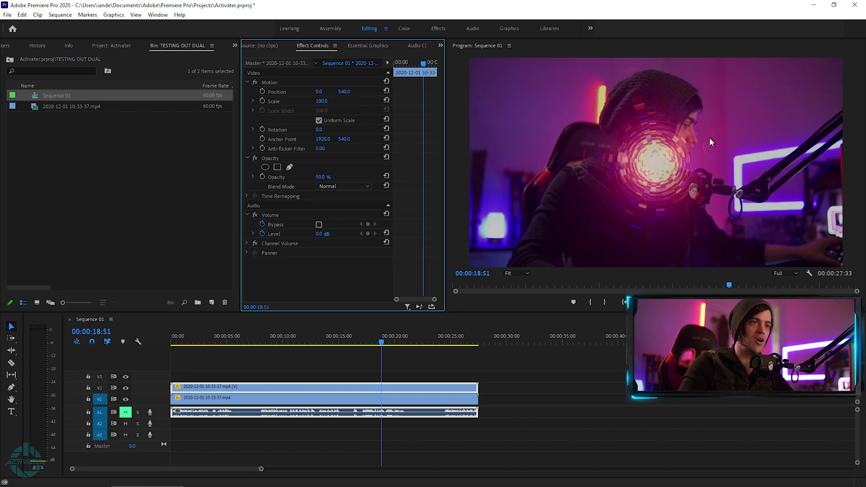
left_click_drag(256, 336, 173, 342)
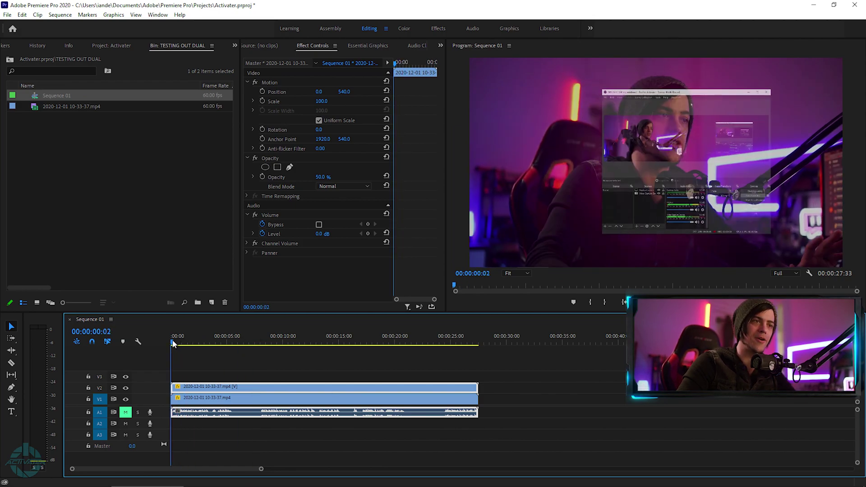
key("space")
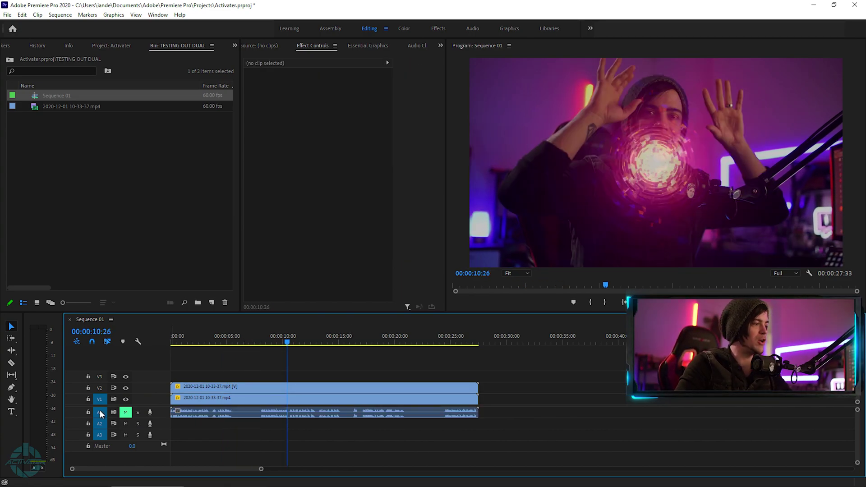
left_click(89, 412)
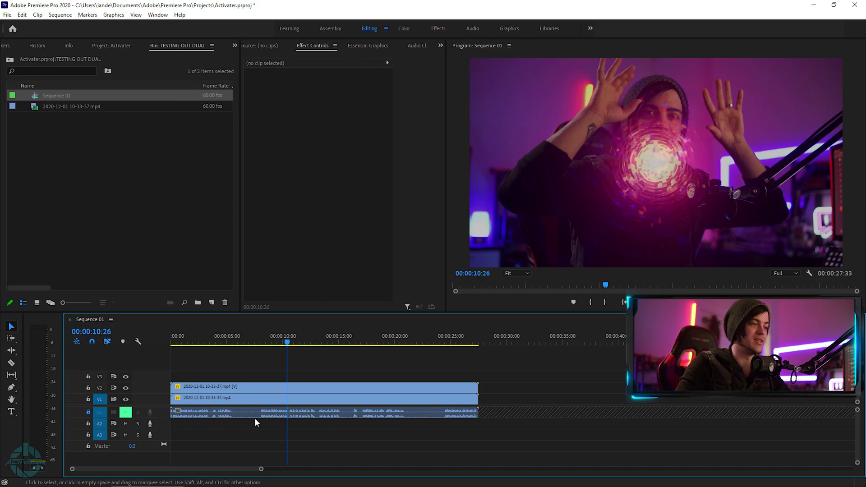
left_click_drag(267, 336, 278, 338)
key("c")
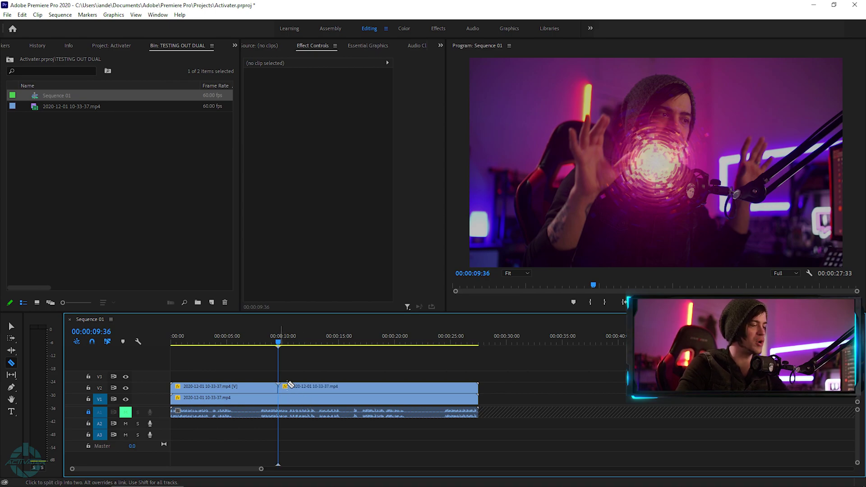
key("space")
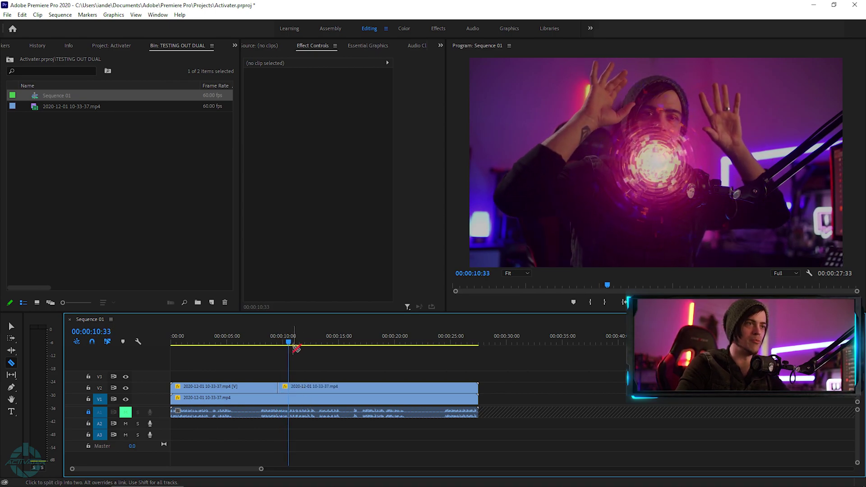
left_click(299, 388)
key("v")
left_click(314, 389)
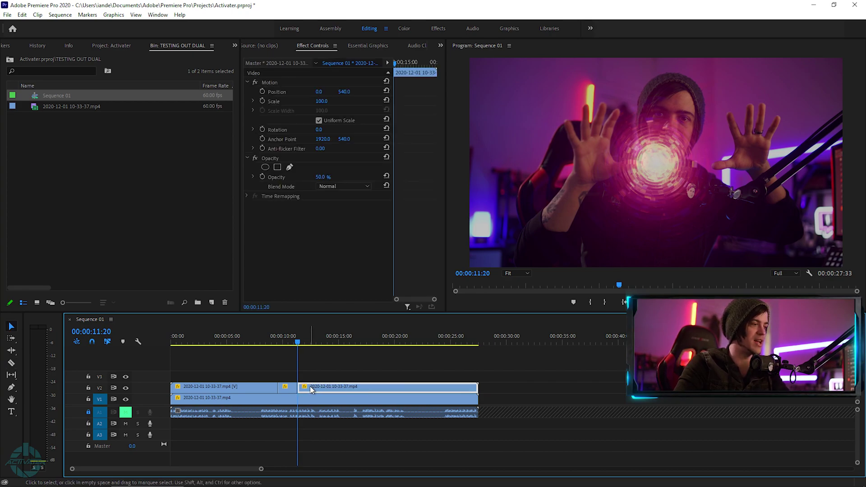
key("Delete")
left_click(238, 387)
key("Delete")
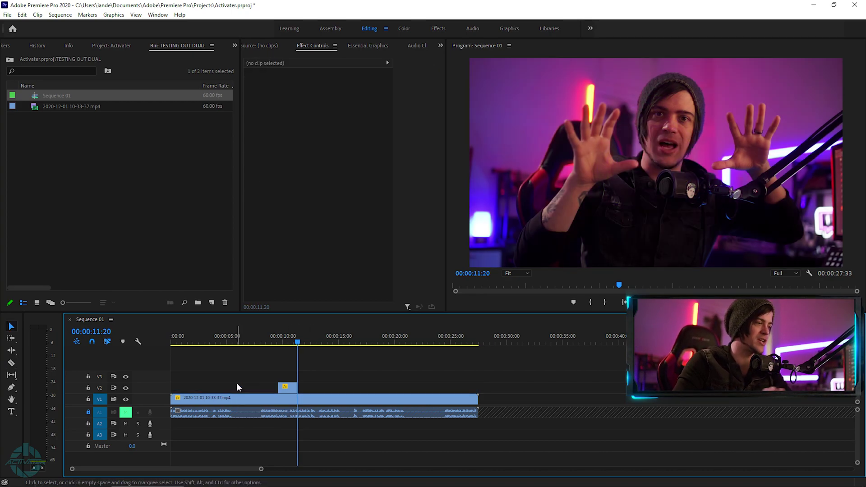
left_click(289, 388)
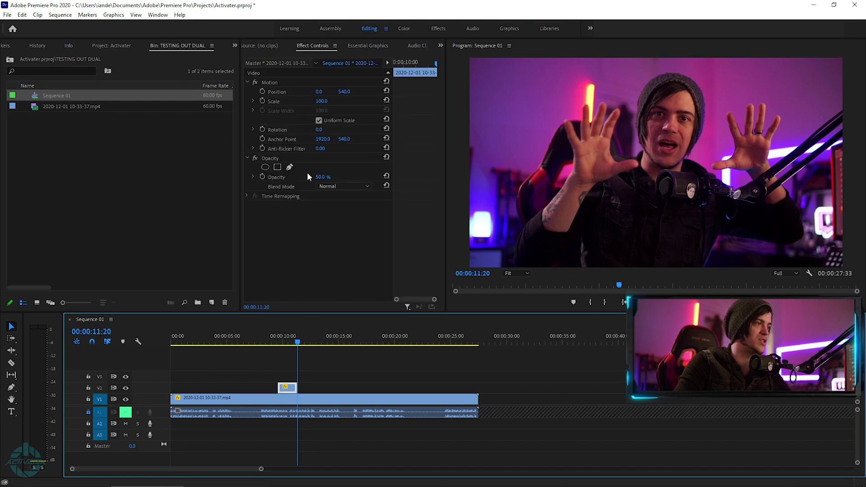
left_click_drag(297, 342, 277, 345)
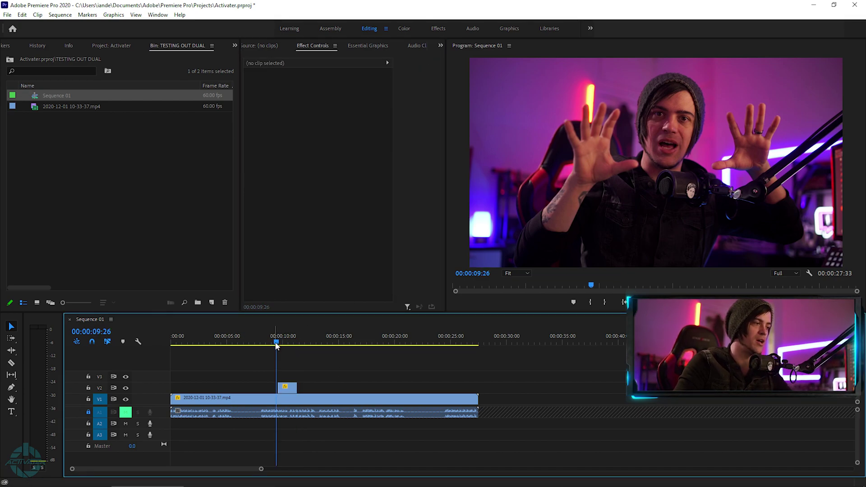
key("space")
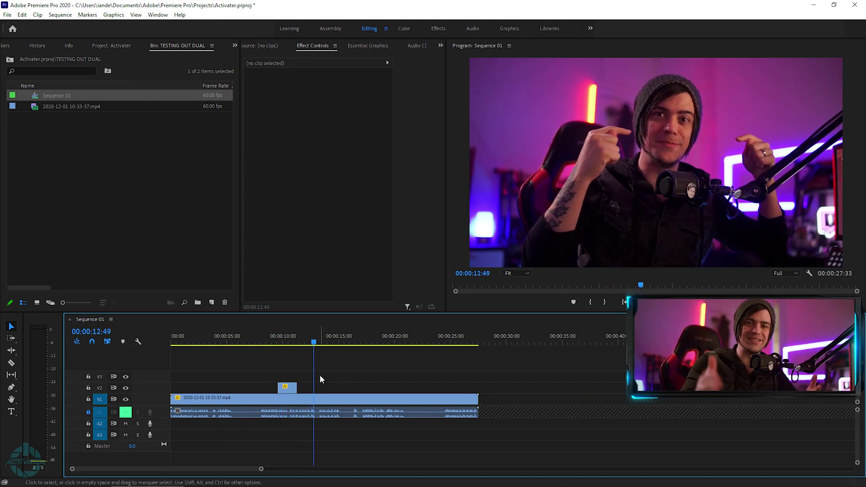
Step: Restore the V2 clip's full length, unlock A1, and move the clip onto V1 after the first
key("ctrl+z")
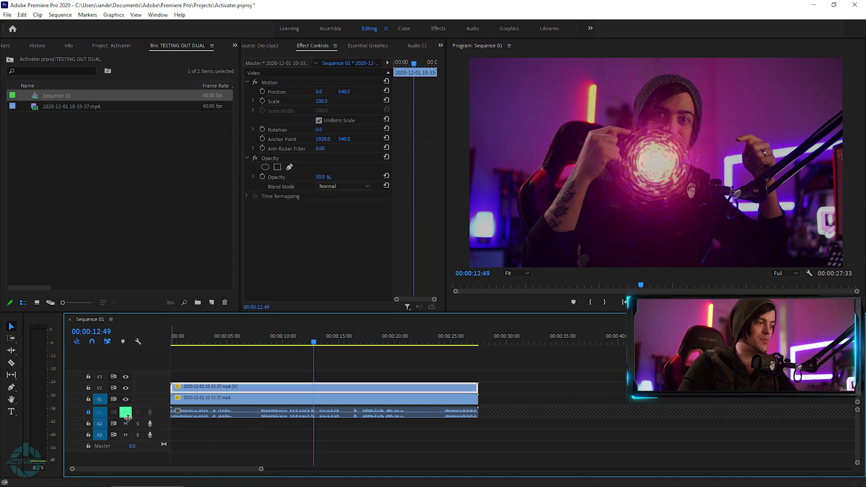
left_click(89, 412)
left_click_drag(217, 387, 524, 398)
left_click(255, 344)
left_click_drag(272, 341, 562, 336)
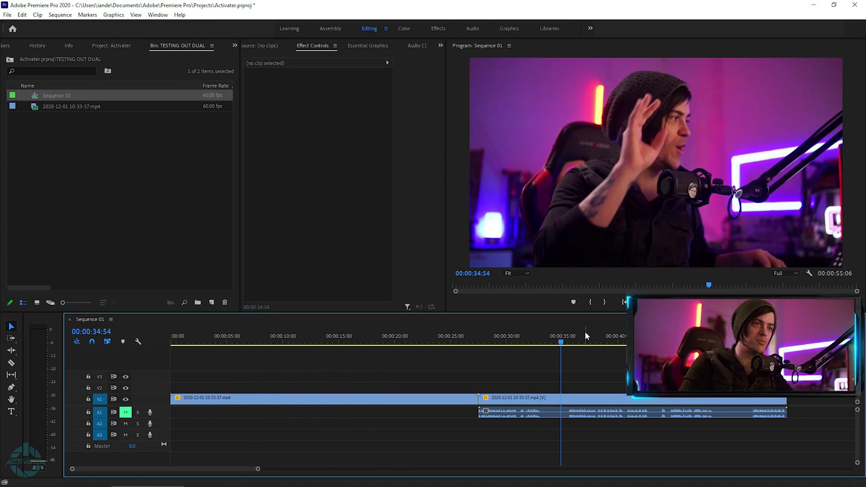
left_click(621, 342)
Step: Raise the second V1 clip's opacity to 100% and play back the sequence
left_click(498, 398)
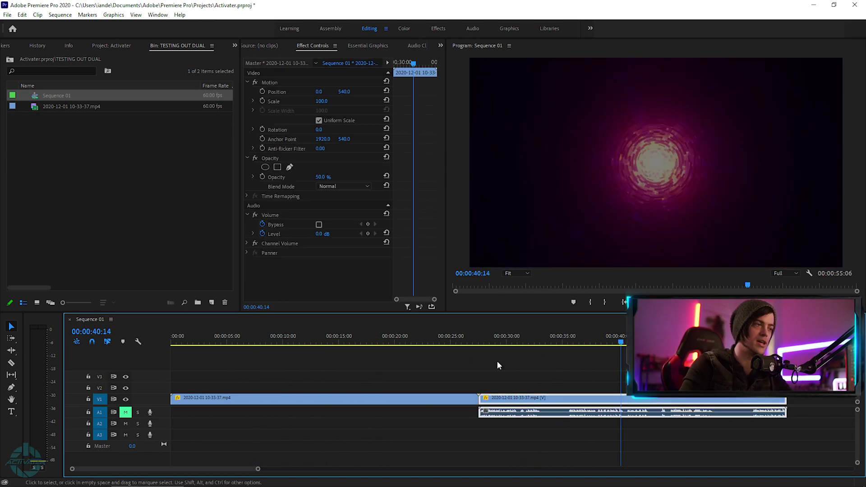
left_click_drag(321, 176, 328, 180)
left_click(602, 366)
key("space")
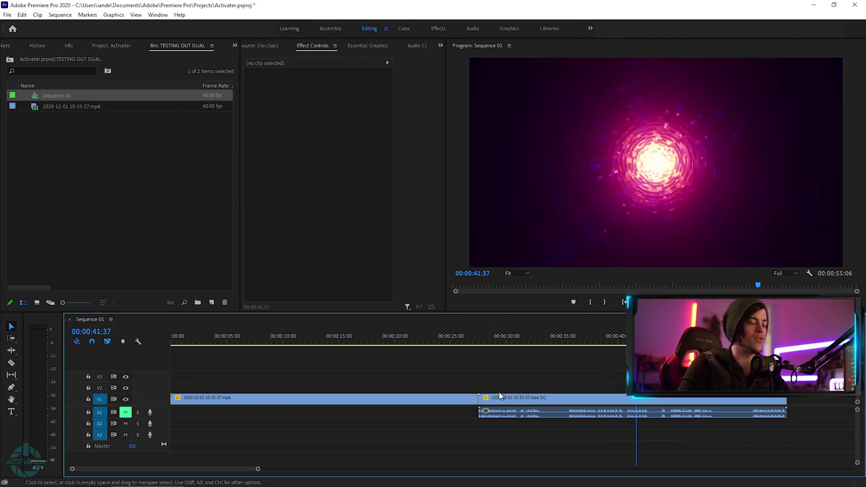
Step: Move the second clip's audio onto A1, following the first clip's audio
left_click(509, 413)
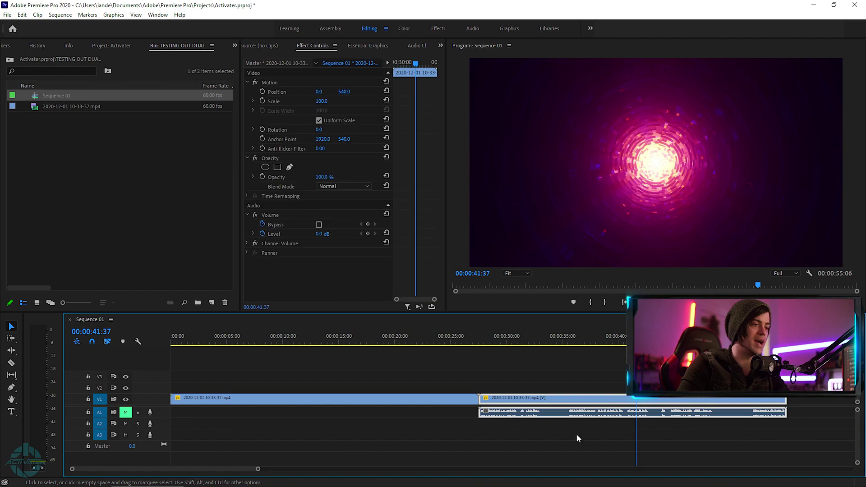
left_click(64, 107)
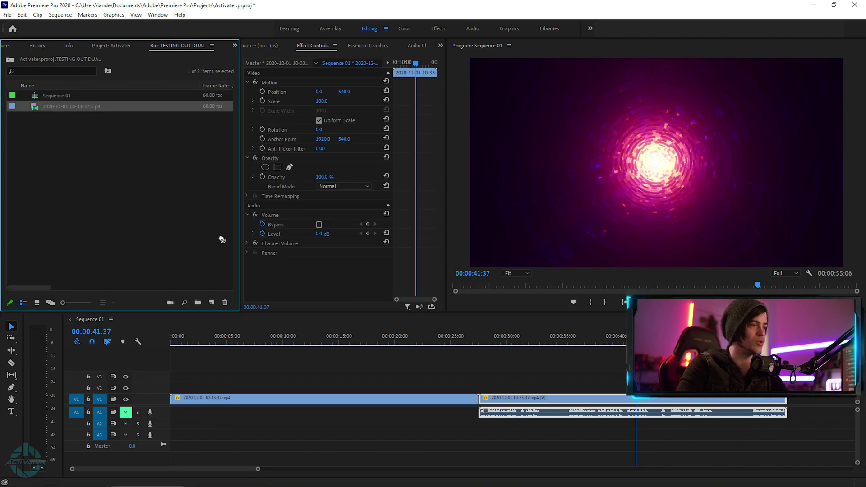
left_click(552, 414)
left_click_drag(555, 416, 227, 414)
left_click(689, 428)
left_click_drag(550, 421, 548, 409)
left_click(525, 357)
Step: Review the cut at about 27 seconds and select the first clip's video and audio
left_click_drag(396, 342, 613, 338)
left_click(591, 399)
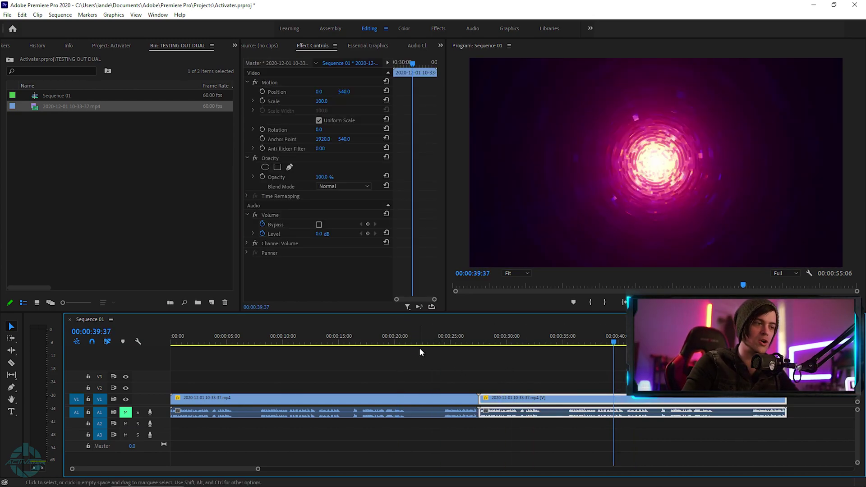
left_click(359, 412)
left_click(458, 391)
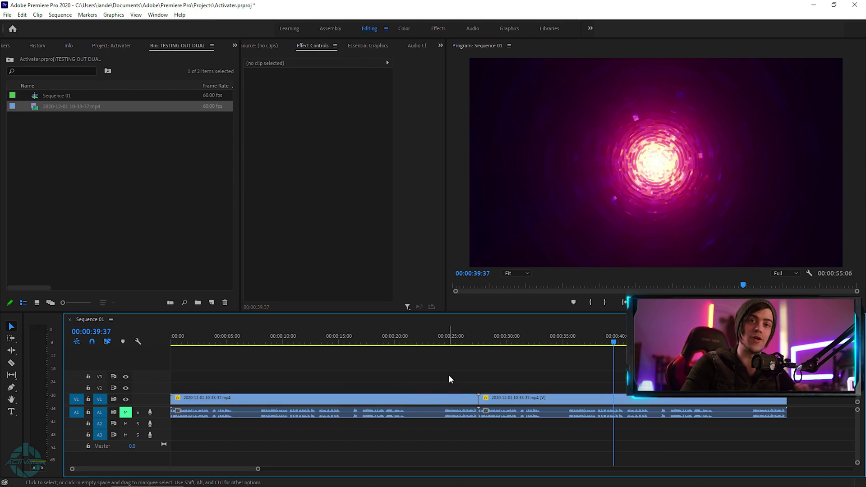
left_click(481, 341)
left_click(351, 341)
left_click_drag(313, 367, 386, 441)
Step: Nest the selected first clip into a sequence named FullCam
right_click(340, 399)
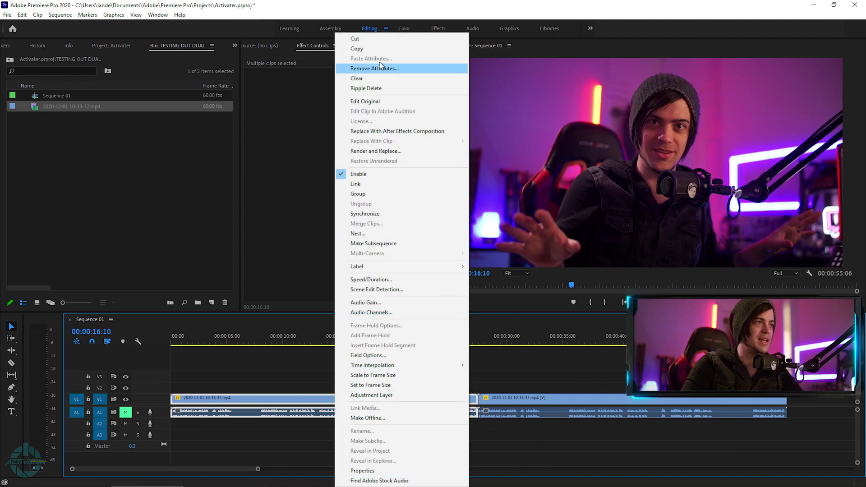
left_click(358, 233)
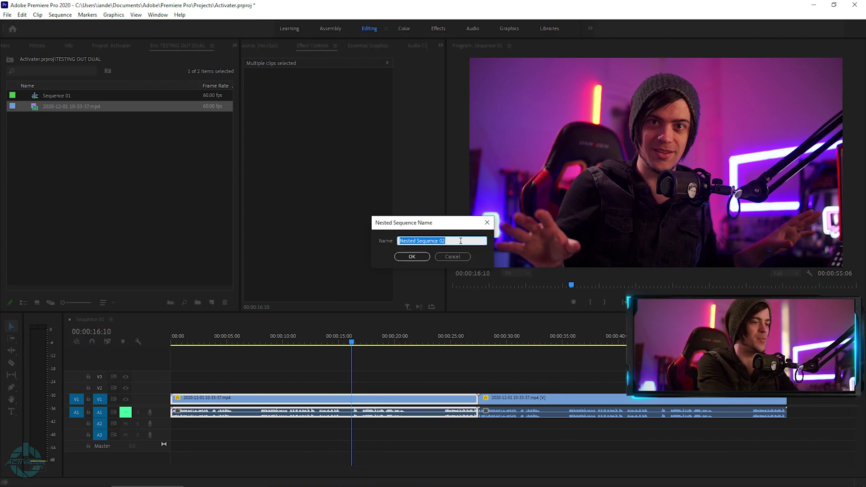
type("FullCam")
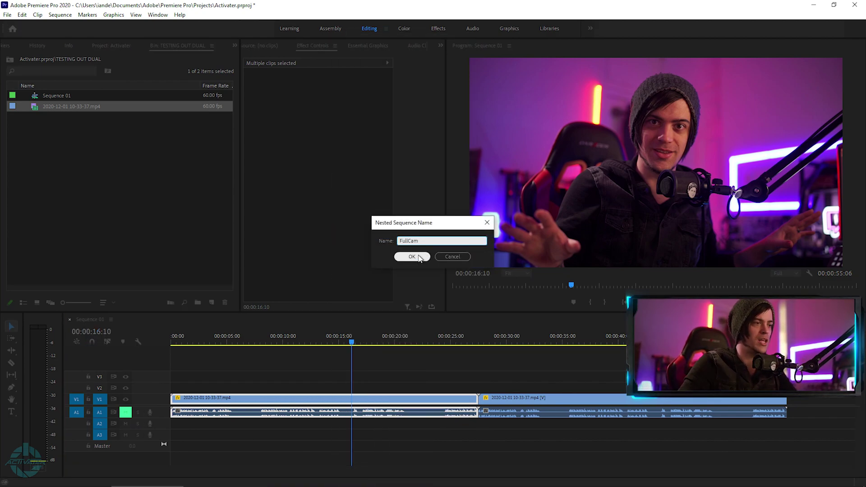
left_click(412, 257)
Step: Nest the second clip into a sequence named Gameplay
right_click(576, 411)
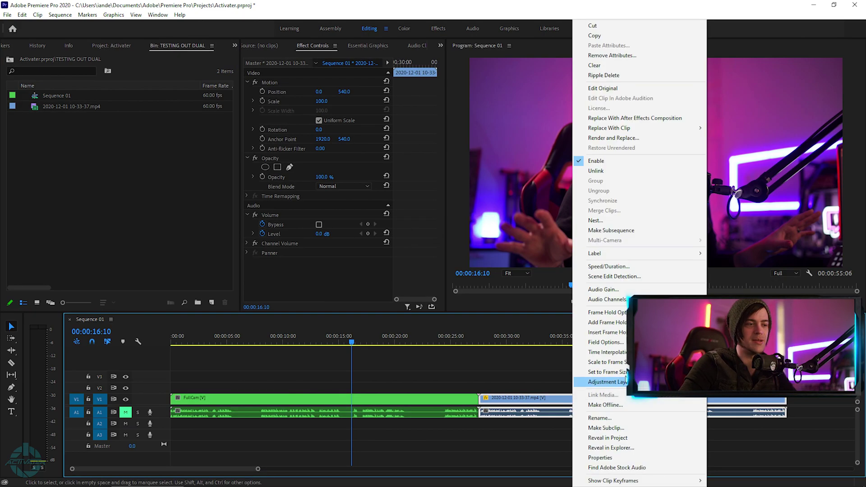
left_click(609, 214)
type("Gameplay")
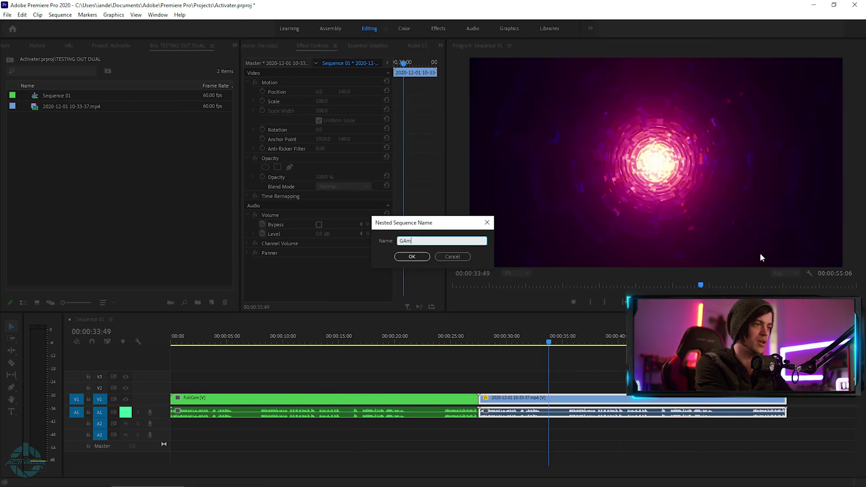
left_click(412, 257)
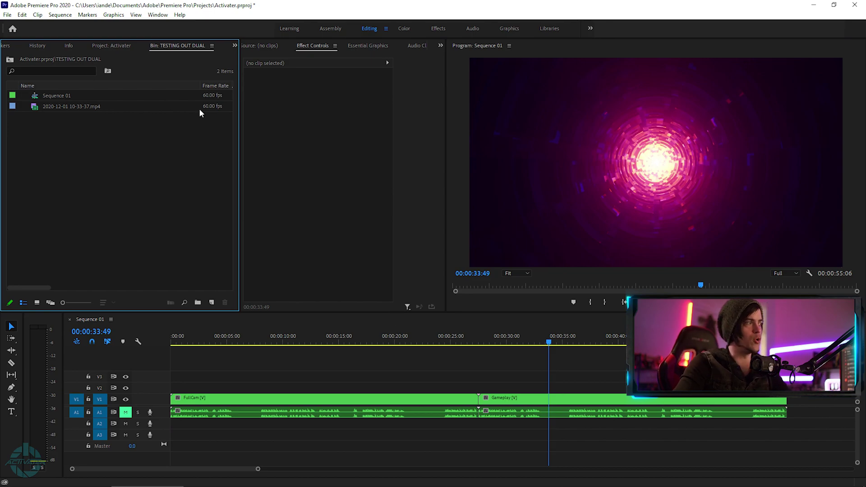
Step: Gather FullCam and Gameplay in the TESTING OUT DUAL bin, then delete both nested clips from the timeline
left_click(115, 45)
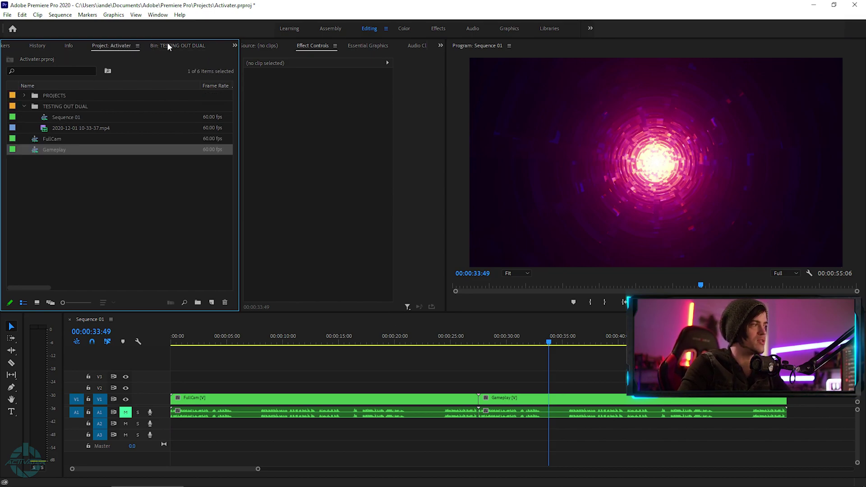
left_click(87, 184)
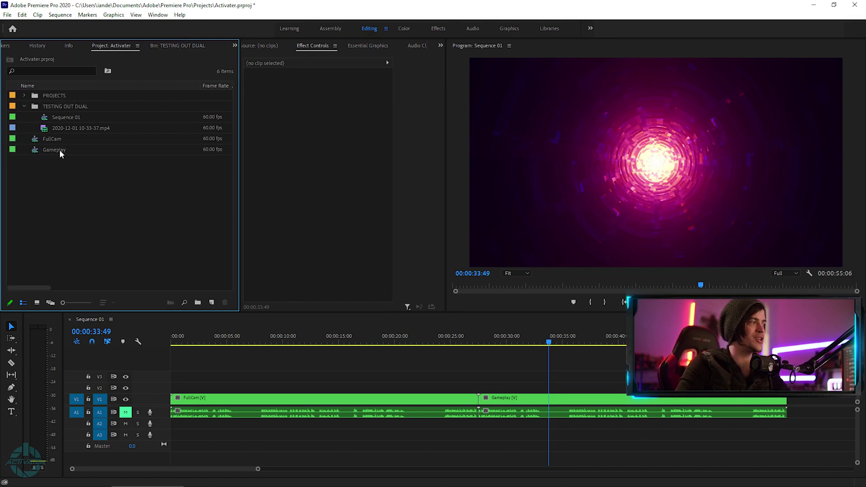
left_click(59, 138)
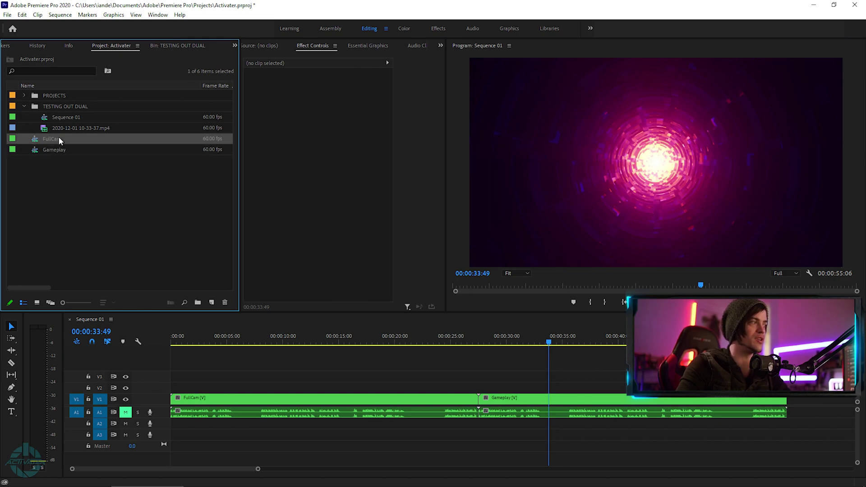
key("Left")
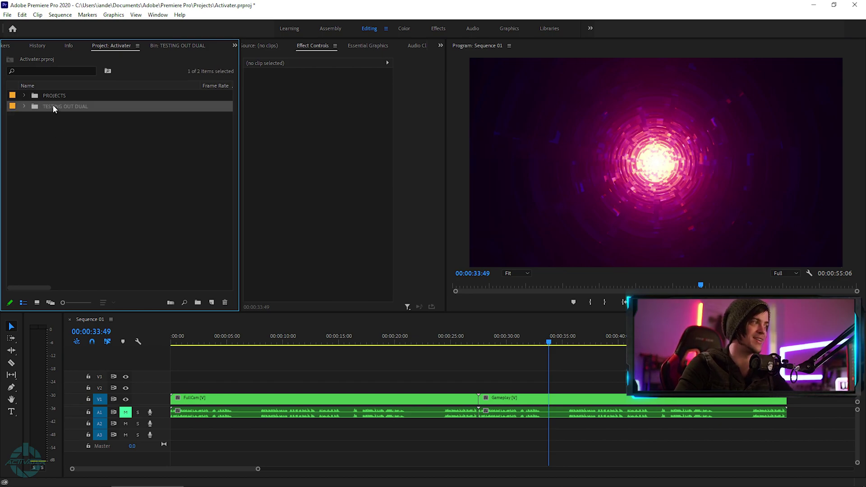
double_click(88, 108)
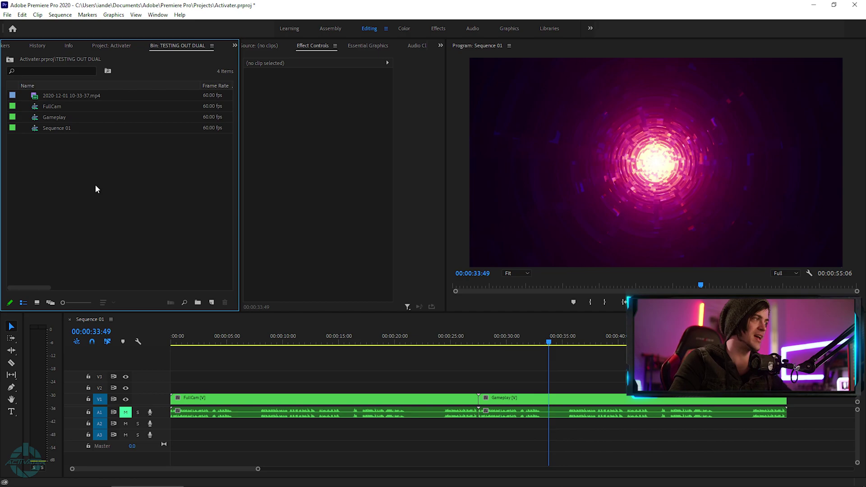
left_click(61, 109)
left_click(54, 118)
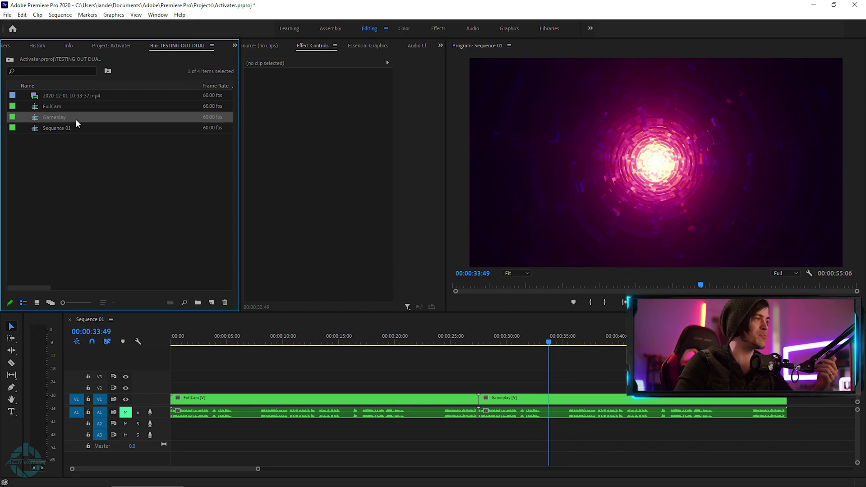
left_click_drag(513, 383, 426, 429)
key("Delete")
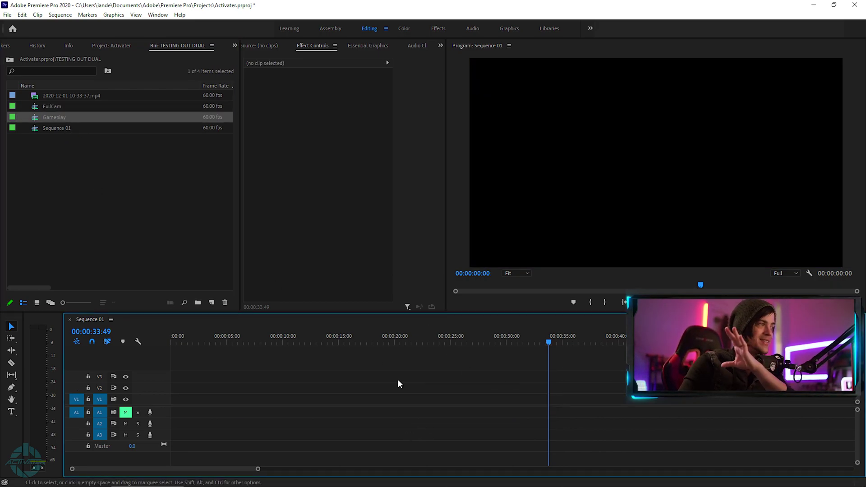
Step: Place Gameplay on V1 at the sequence start and FullCam on V2 above it
left_click(66, 143)
left_click(55, 118)
left_click_drag(83, 129, 174, 399)
left_click_drag(236, 339, 371, 342)
left_click_drag(54, 107, 252, 387)
Step: Shift FullCam to start near 15 seconds, then close Premiere Pro and answer the save prompt
left_click(270, 343)
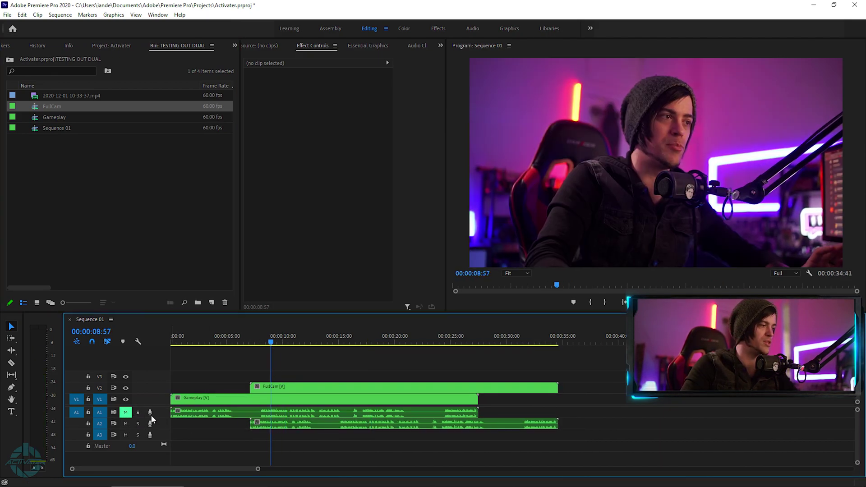
left_click(257, 342)
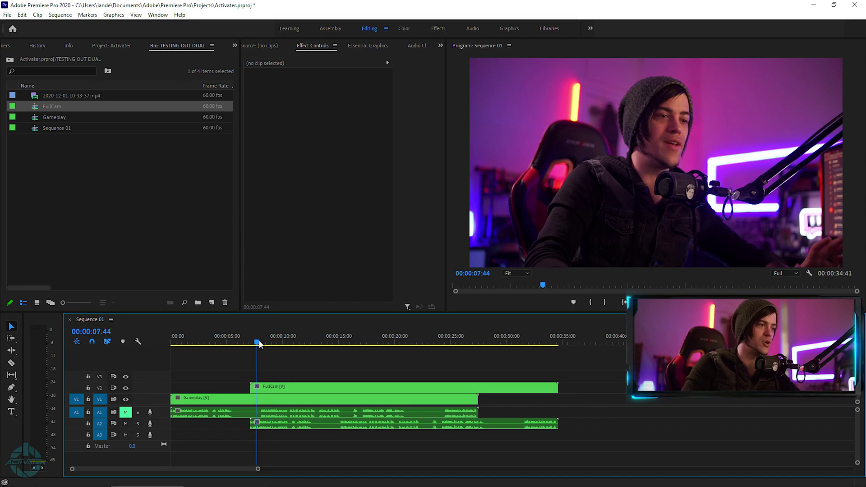
key("space")
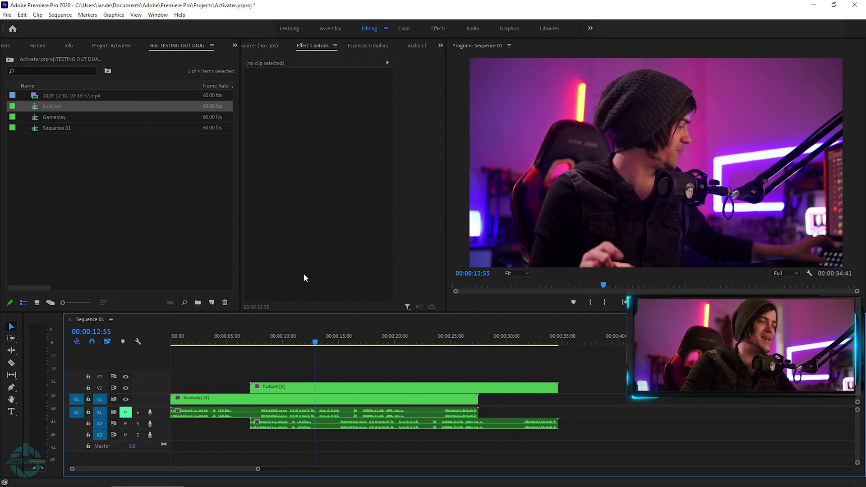
left_click(246, 343)
left_click_drag(253, 341, 277, 344)
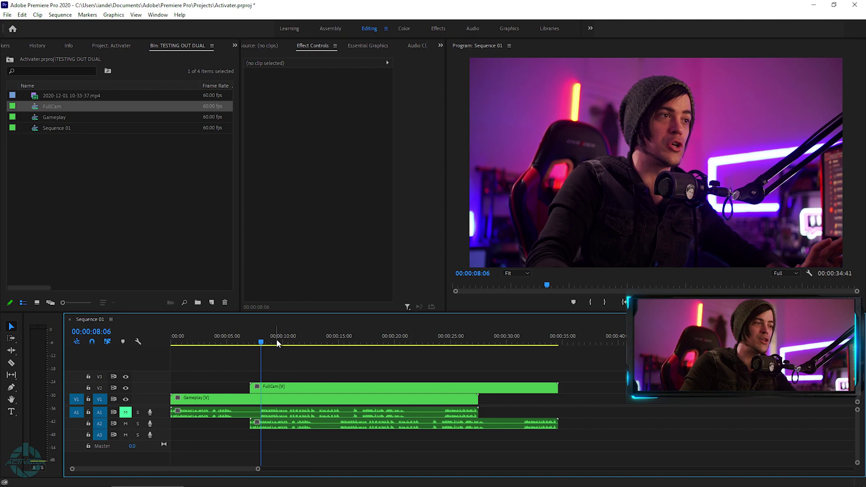
left_click(218, 344)
left_click_drag(321, 387, 398, 388)
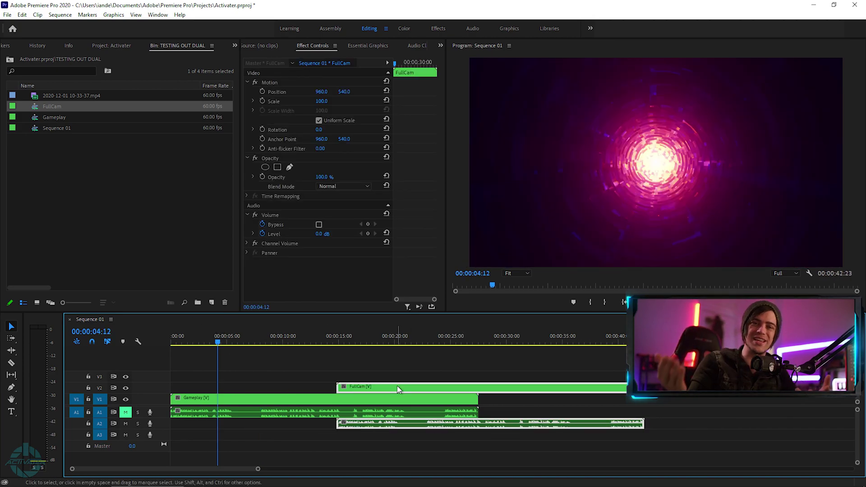
left_click(849, 6)
left_click(416, 256)
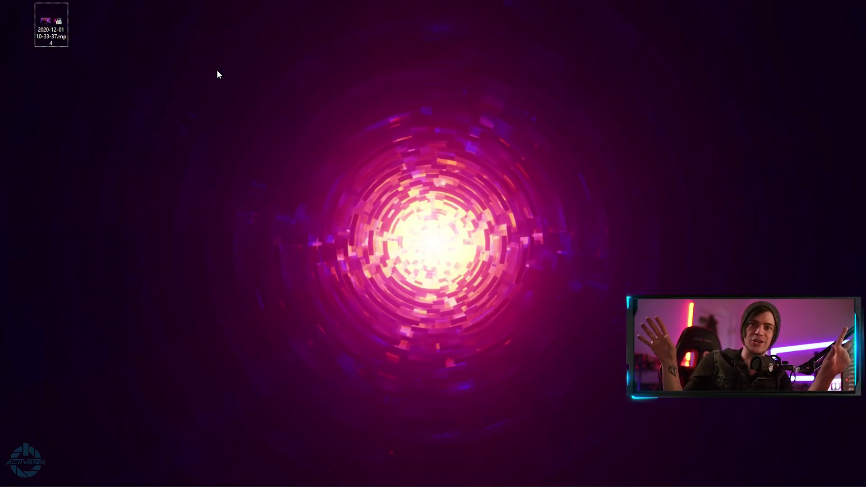